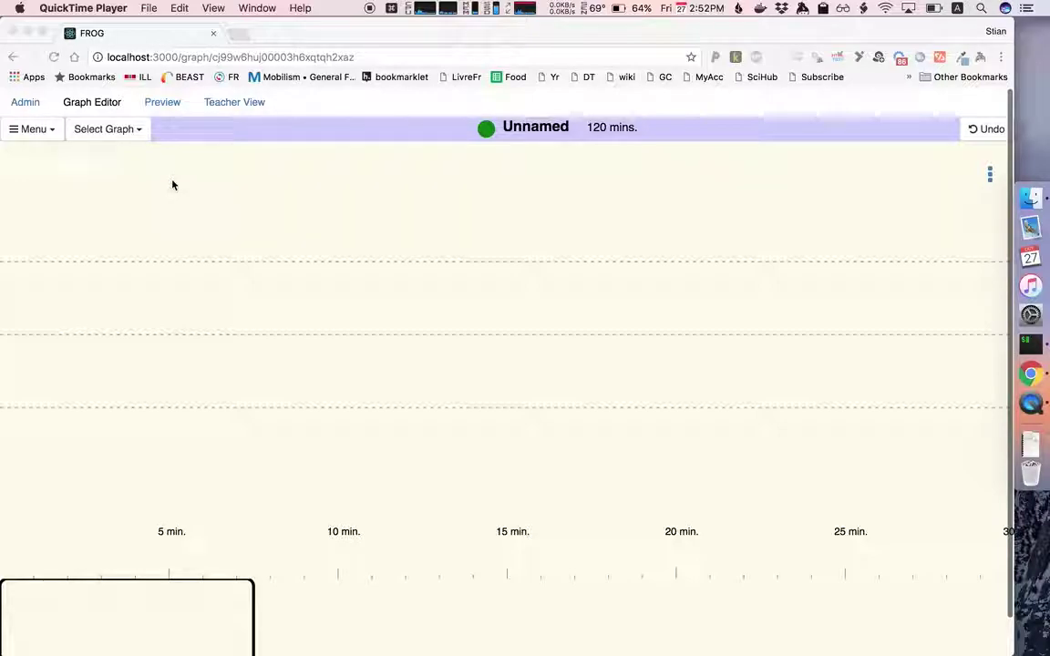
Open the Preview list and start the ac-video Video player preview with its sample video
{"action": "left_click", "coordinate": [165, 104]}
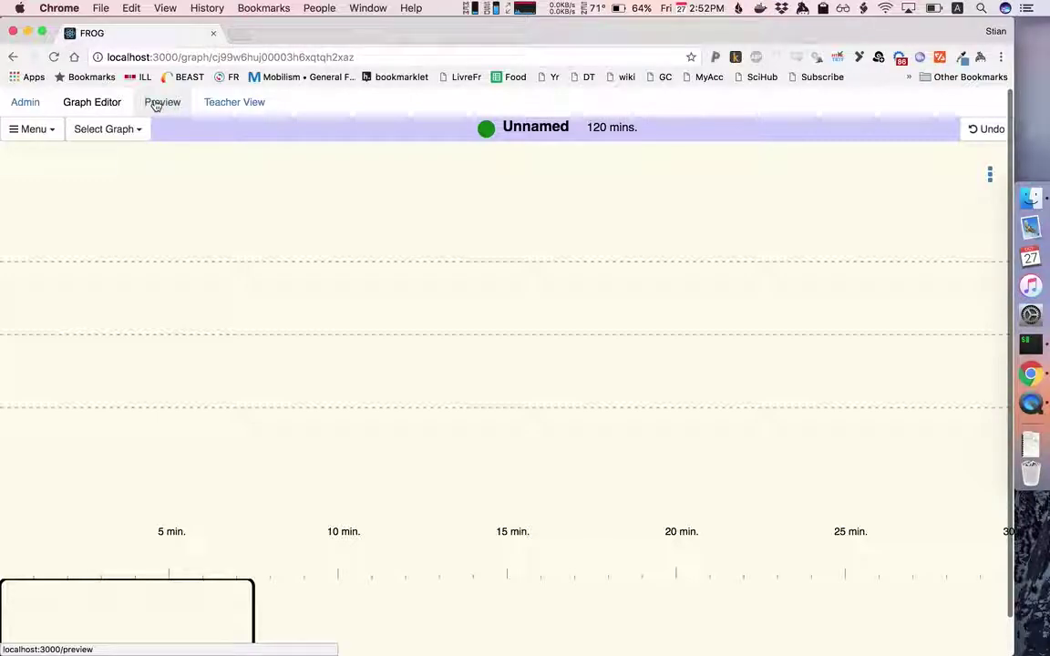
{"action": "left_click", "coordinate": [156, 104]}
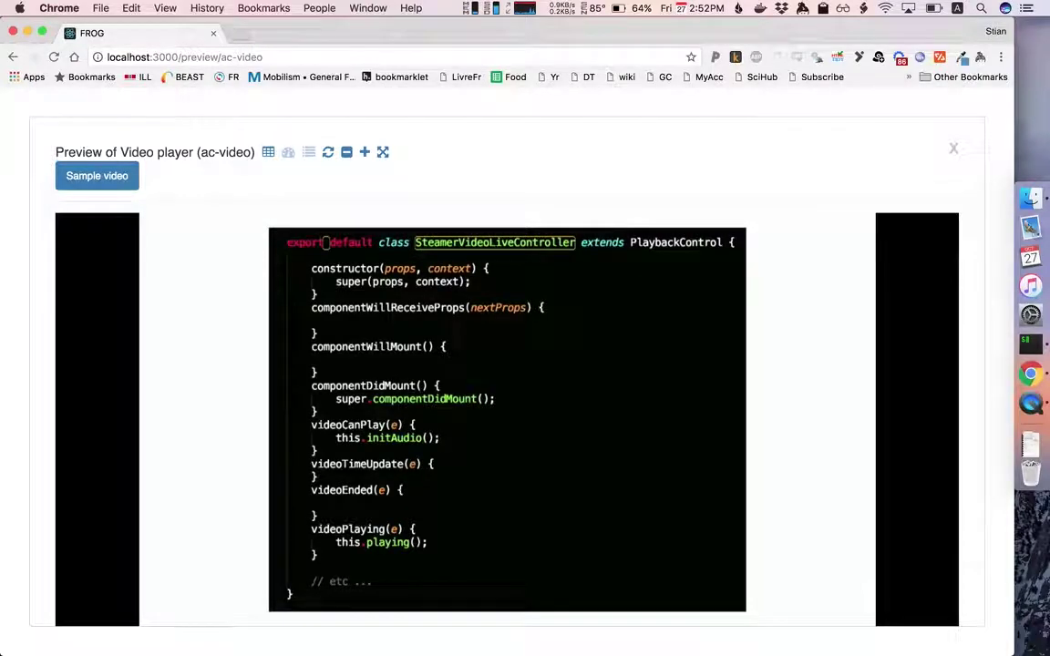
{"action": "mouse_move", "coordinate": [220, 361]}
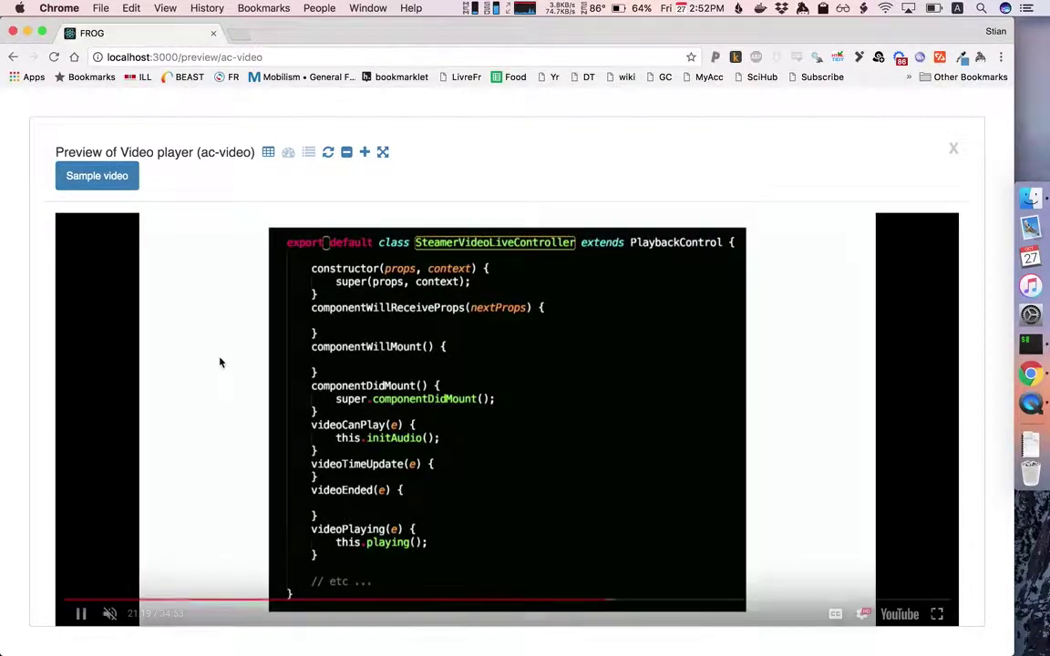
Show the Video player dashboard, pause the video at 13:58, then close the preview
{"action": "left_click", "coordinate": [288, 153]}
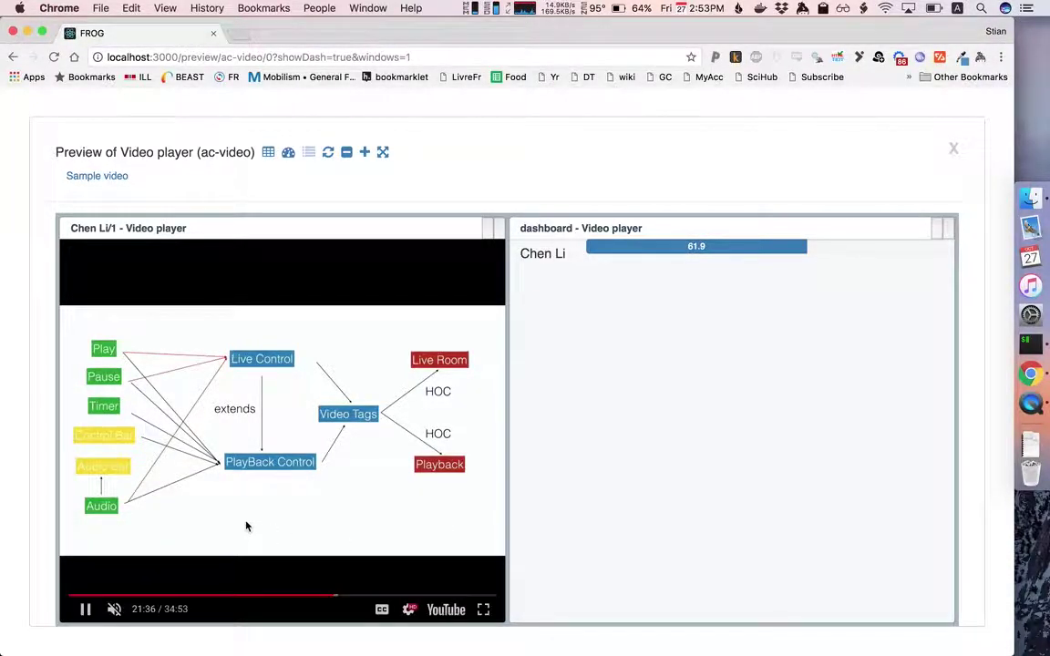
{"action": "left_click", "coordinate": [220, 469]}
{"action": "left_click", "coordinate": [242, 600]}
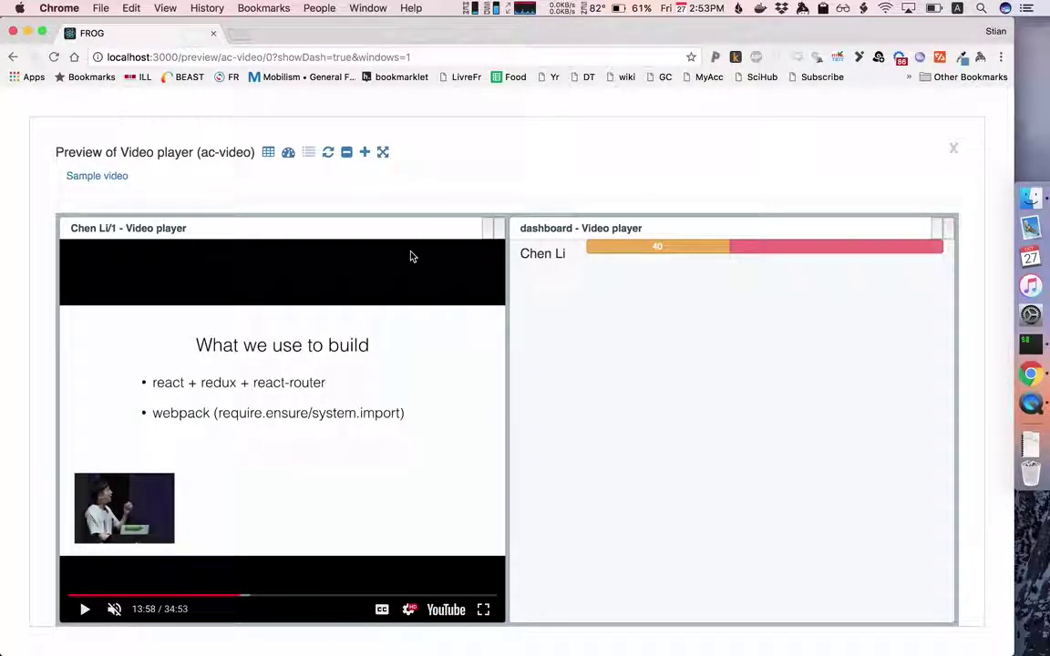
{"action": "left_click", "coordinate": [953, 149]}
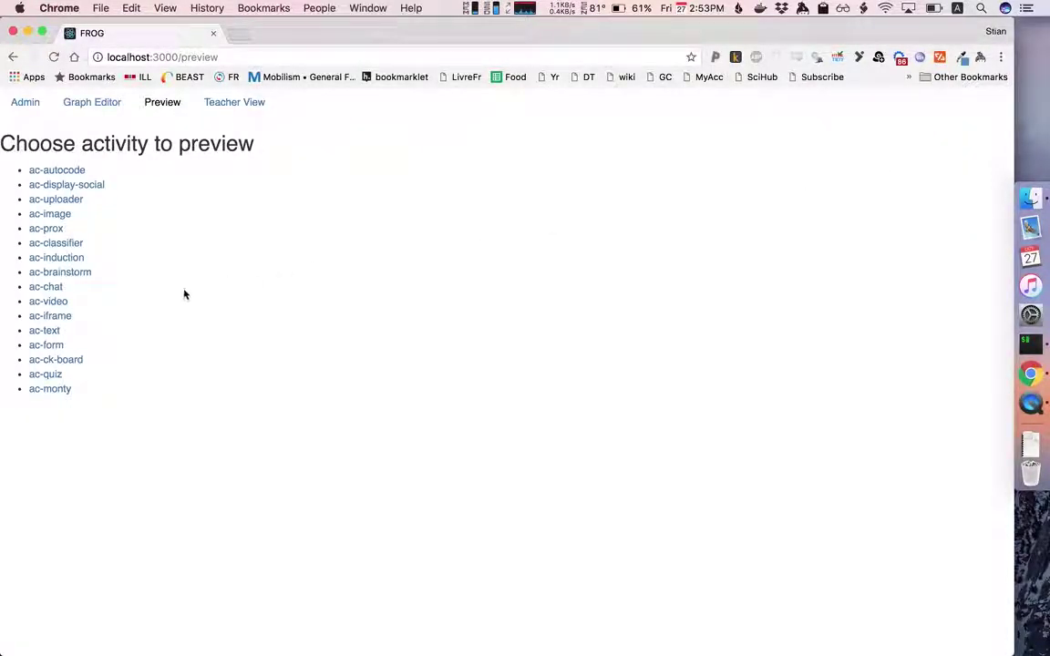
Open the ac-chat preview on 'Chat with some messages' and post the message 'Add'
{"action": "left_click", "coordinate": [48, 287]}
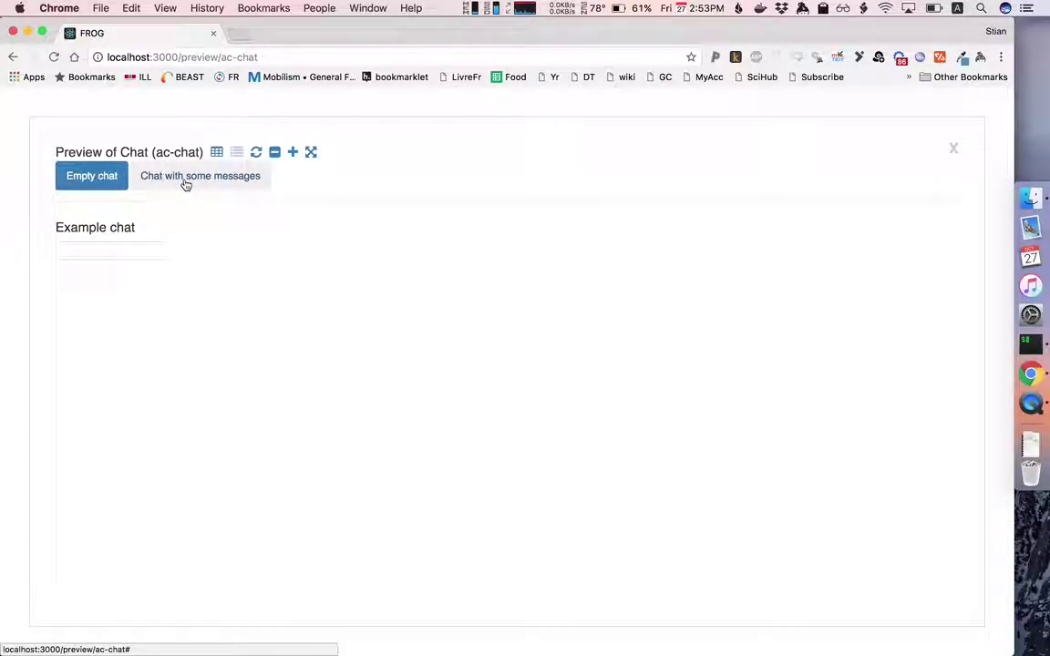
{"action": "left_click", "coordinate": [186, 185]}
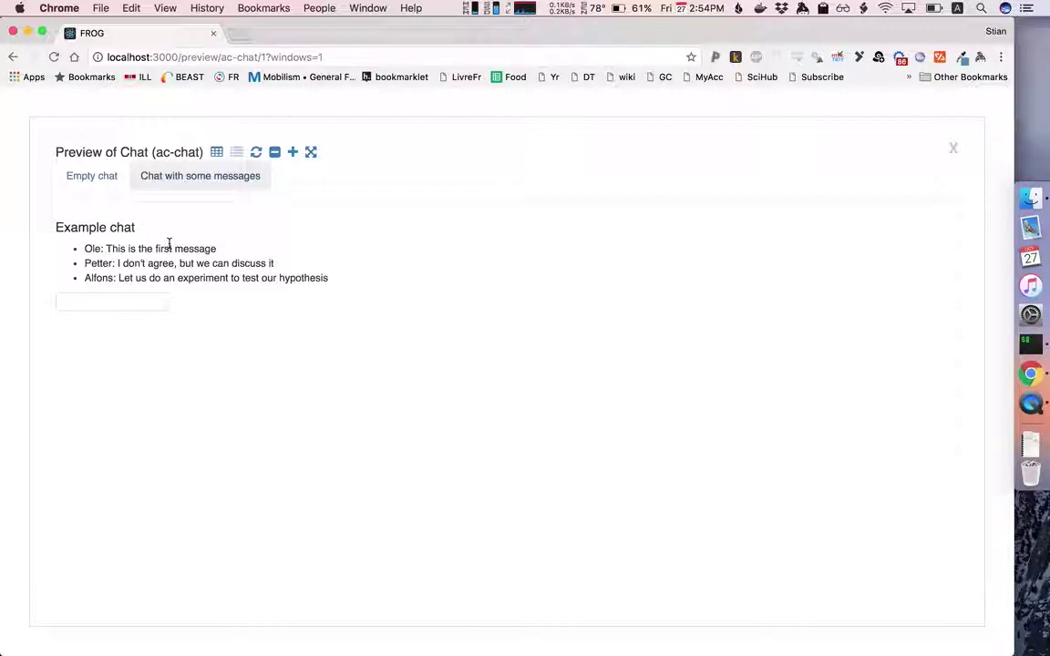
{"action": "left_click", "coordinate": [142, 295]}
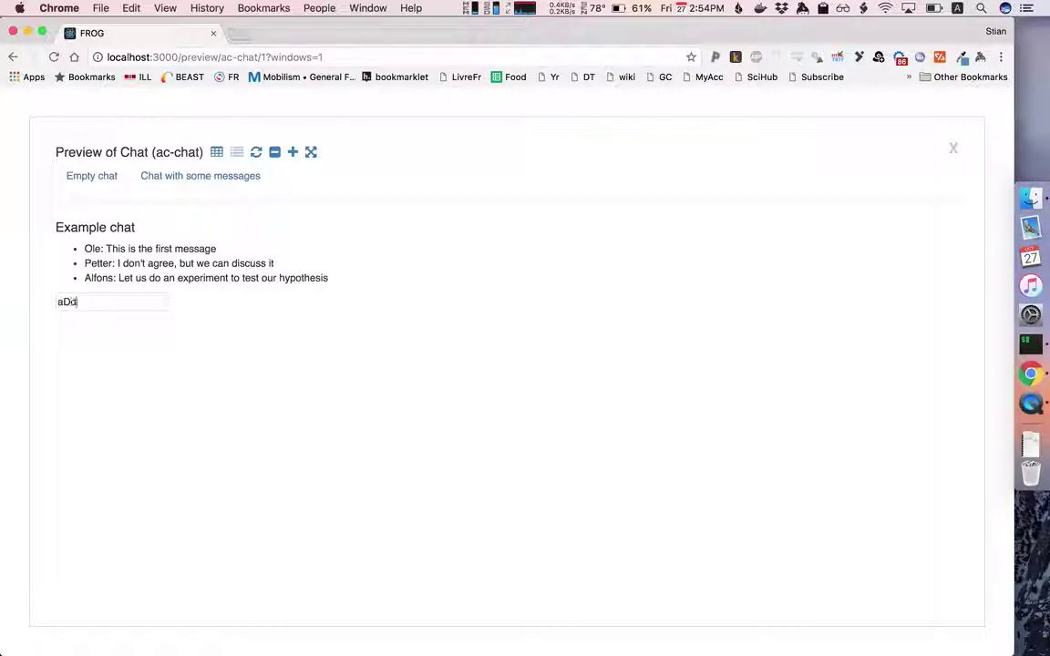
{"action": "type", "text": "Add"}
{"action": "key", "text": "Return"}
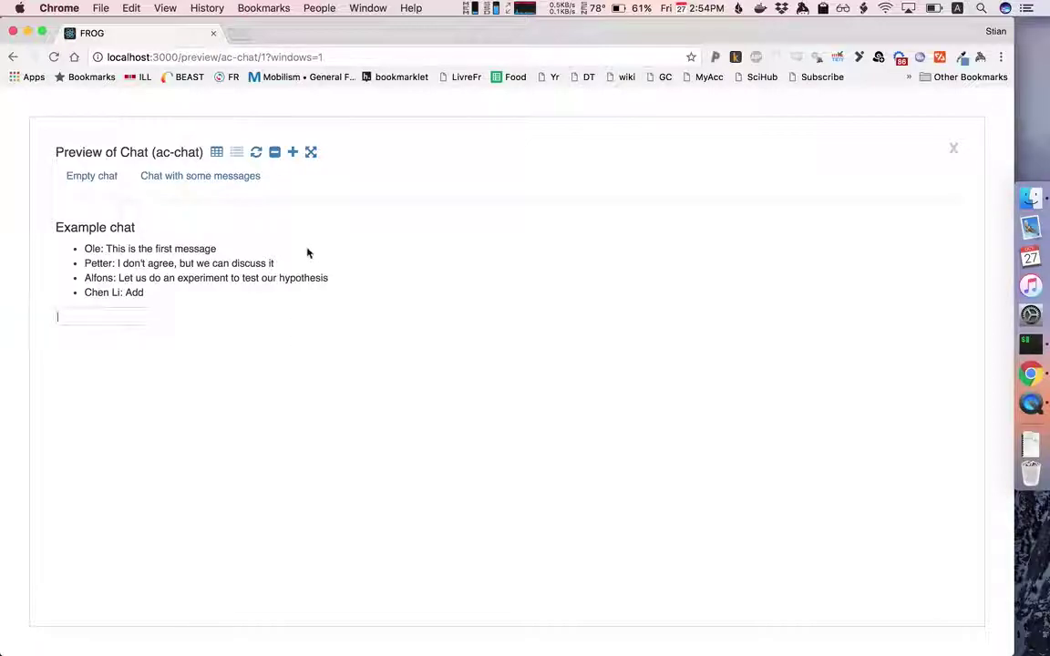
Add three simulated users, four in total, and switch to the Empty chat example
{"action": "left_click", "coordinate": [293, 153]}
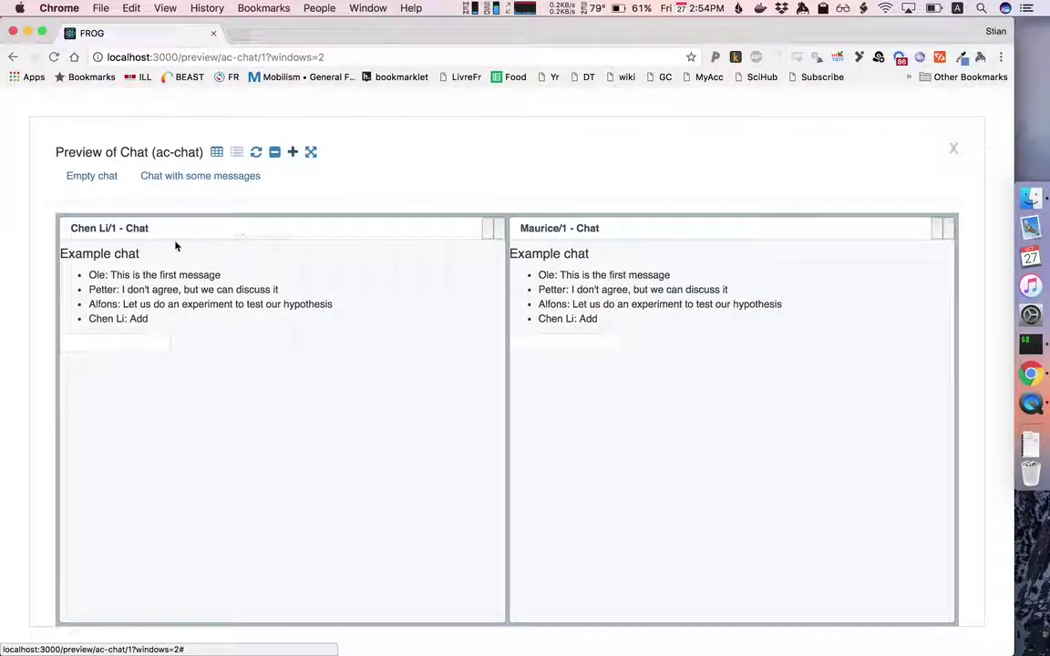
{"action": "left_click", "coordinate": [294, 155]}
{"action": "left_click", "coordinate": [293, 155]}
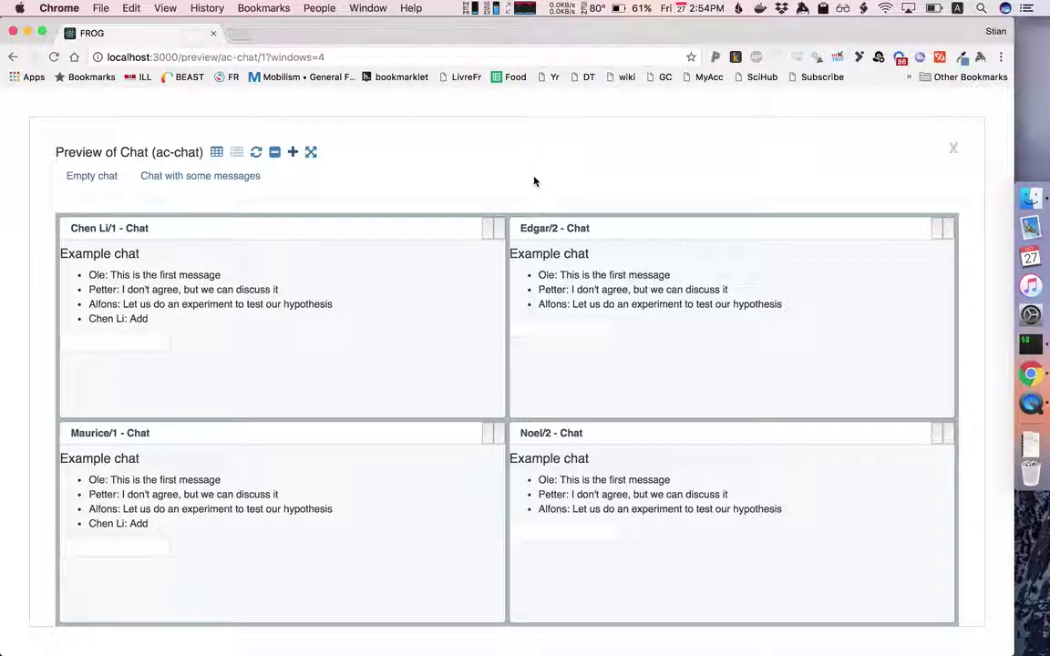
{"action": "left_click", "coordinate": [102, 177]}
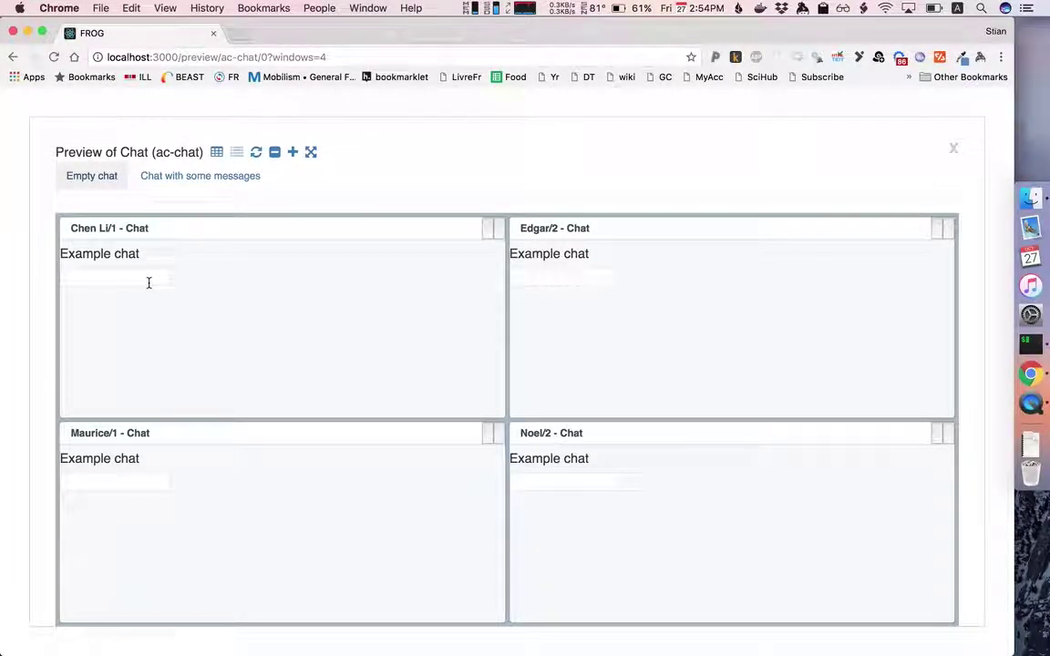
Send 'Hi Maurice' and 'Answer' between the first pair, and 'Hi' from the fourth user
{"action": "left_click", "coordinate": [148, 279]}
{"action": "type", "text": "H"}
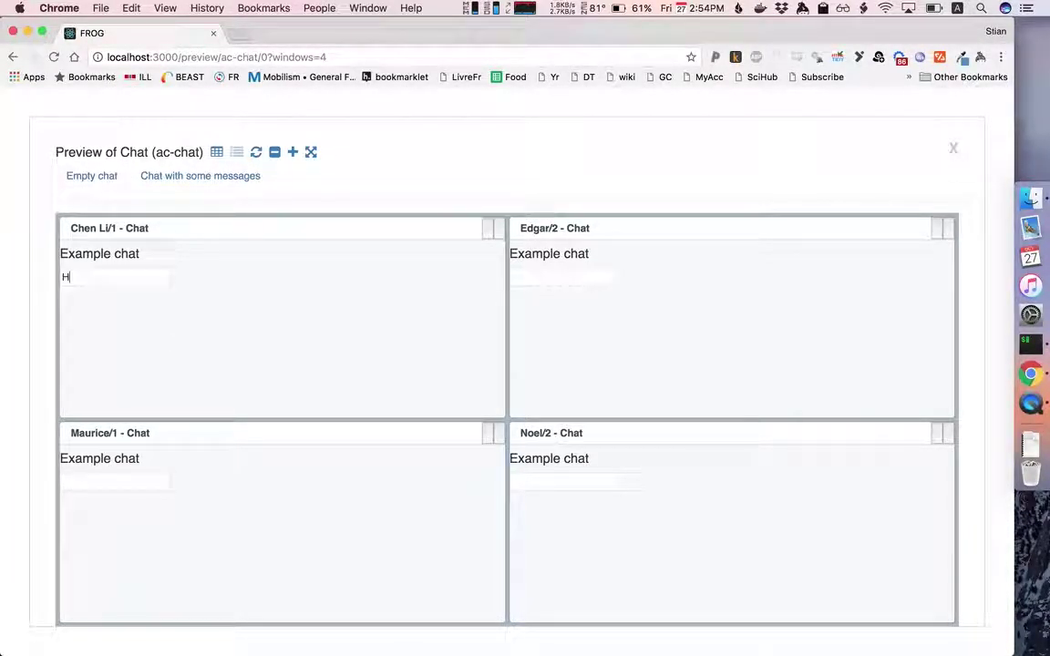
{"action": "type", "text": "i Maurice"}
{"action": "key", "text": "Return"}
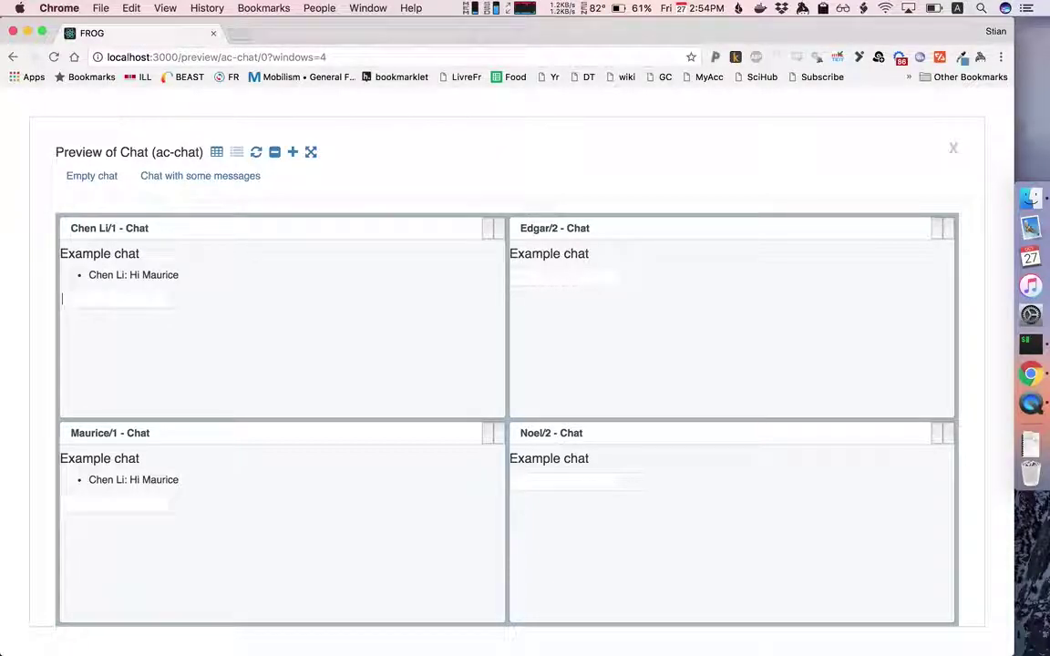
{"action": "left_click", "coordinate": [102, 496]}
{"action": "type", "text": "Answer"}
{"action": "key", "text": "Return"}
{"action": "left_click", "coordinate": [534, 481]}
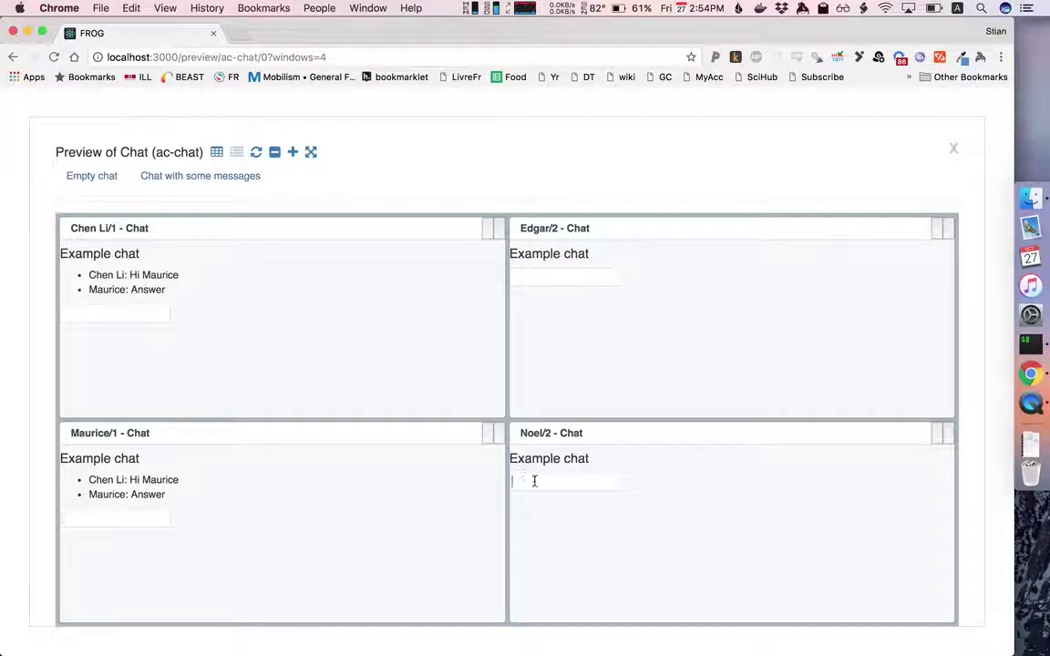
{"action": "type", "text": "Hi"}
{"action": "key", "text": "Return"}
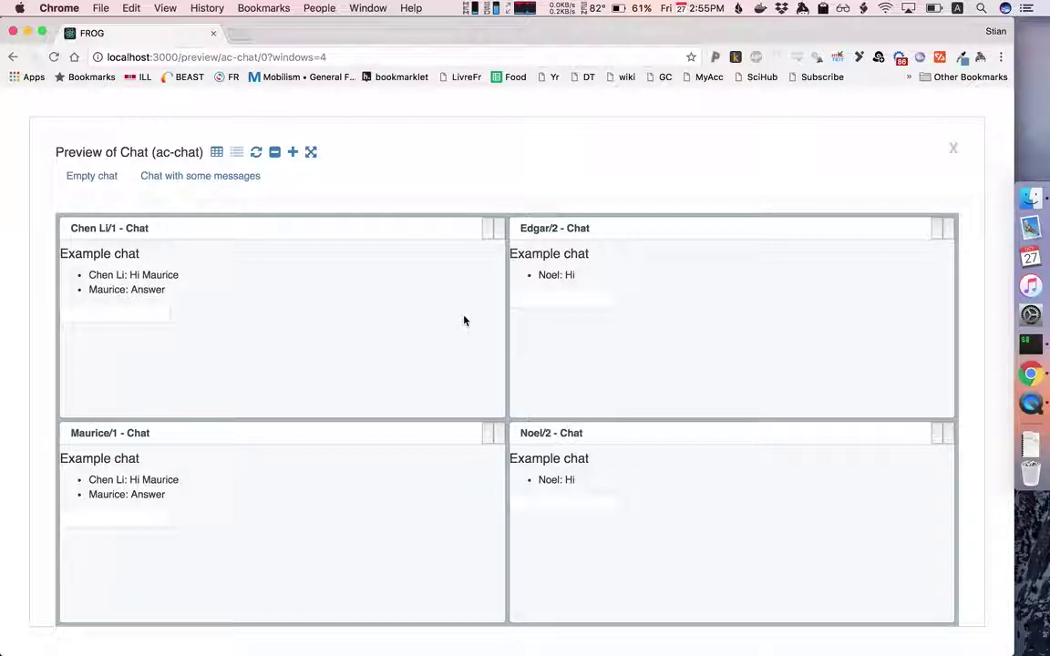
Show the Config, activityData and reactive data for 'Chat with some messages'
{"action": "left_click", "coordinate": [217, 153]}
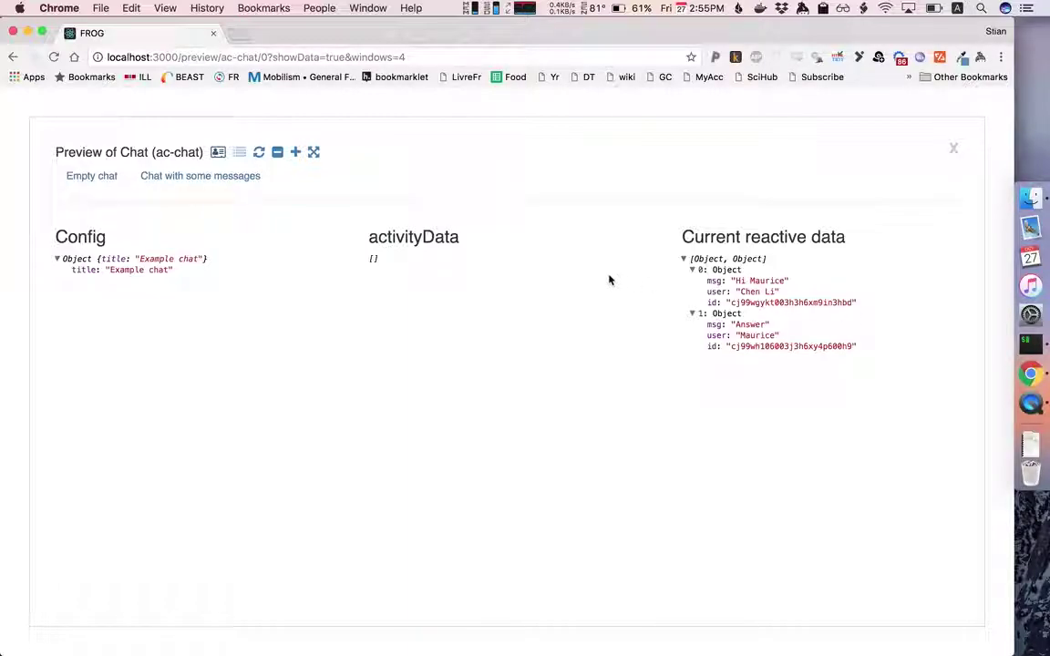
{"action": "left_click", "coordinate": [245, 175]}
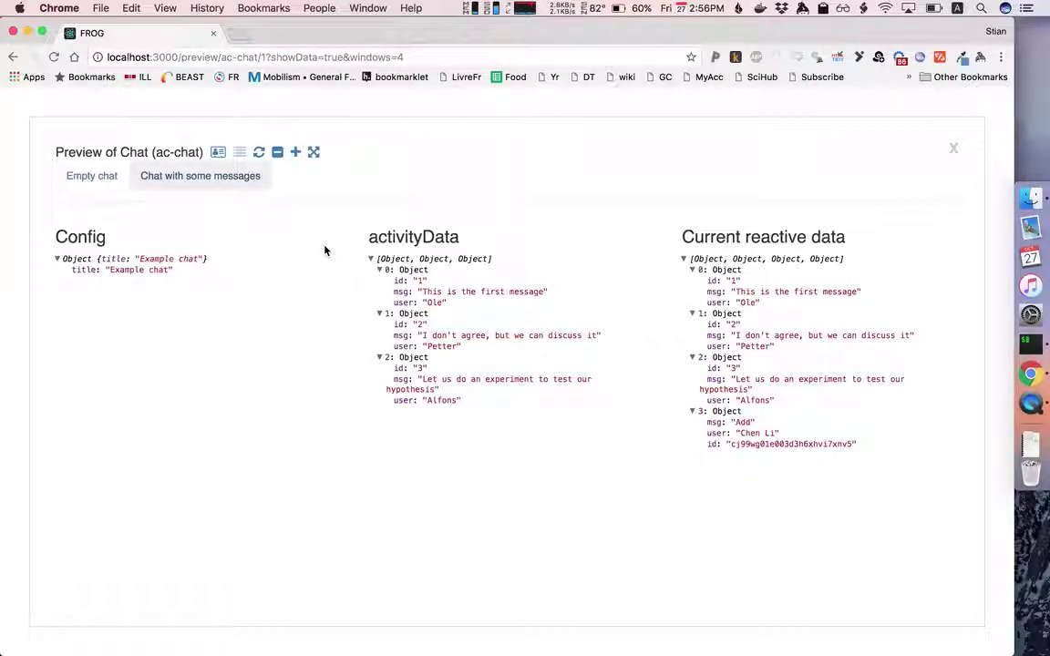
Show the log table and scroll through the video and chat events, including 'Add'
{"action": "left_click", "coordinate": [239, 153]}
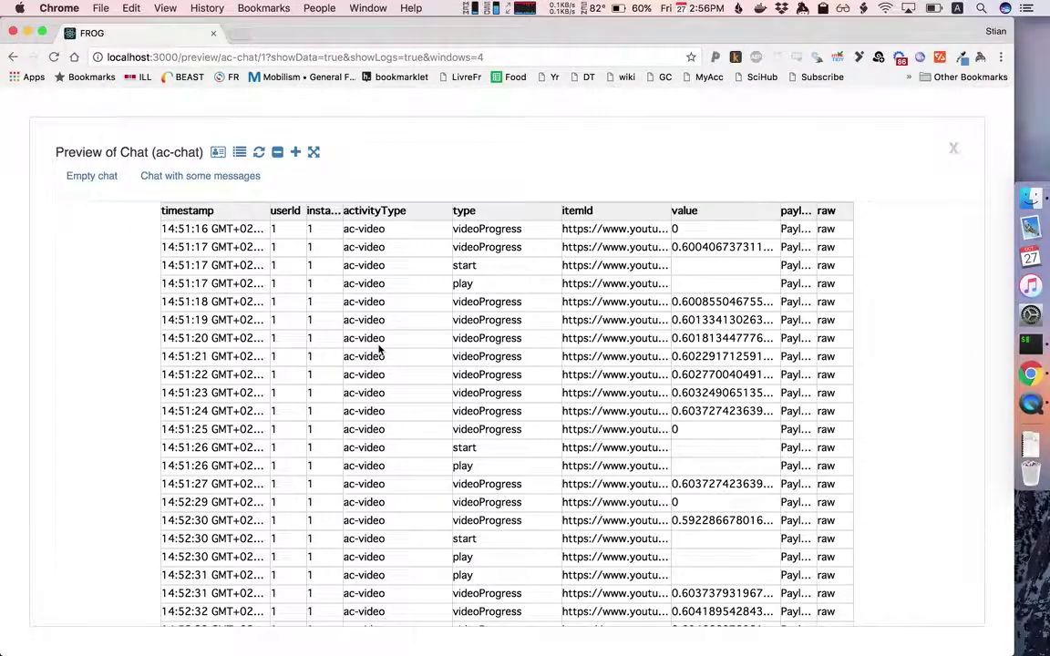
{"action": "scroll", "coordinate": [380, 349], "scroll_direction": "down", "scroll_amount": 5}
{"action": "scroll", "coordinate": [380, 349], "scroll_direction": "down", "scroll_amount": 10}
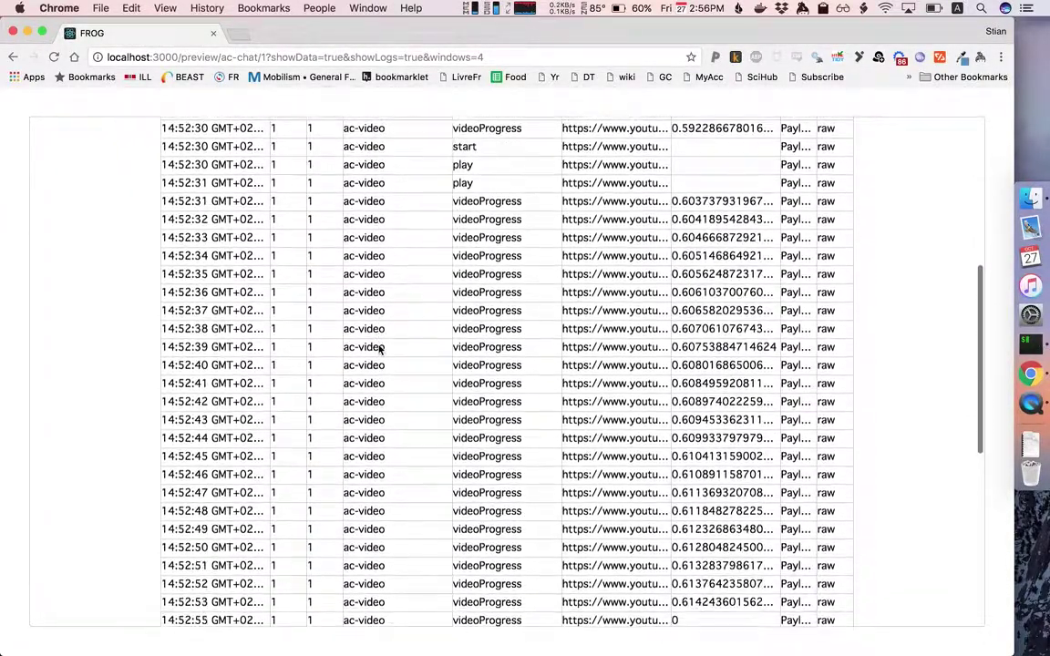
{"action": "scroll", "coordinate": [380, 344], "scroll_direction": "down", "scroll_amount": 2}
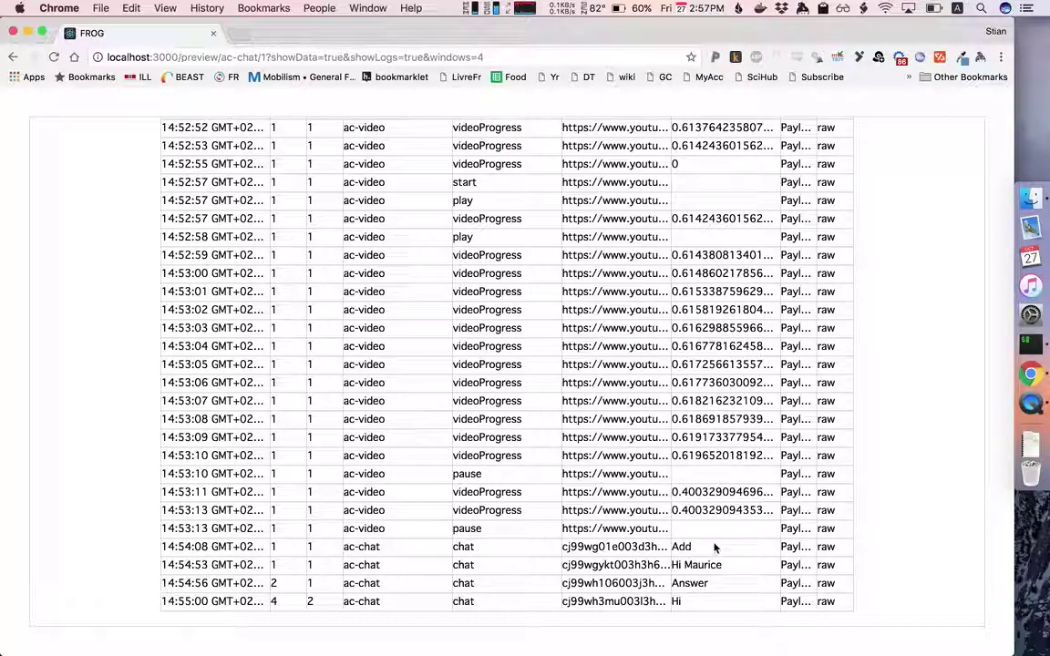
{"action": "mouse_move", "coordinate": [825, 546]}
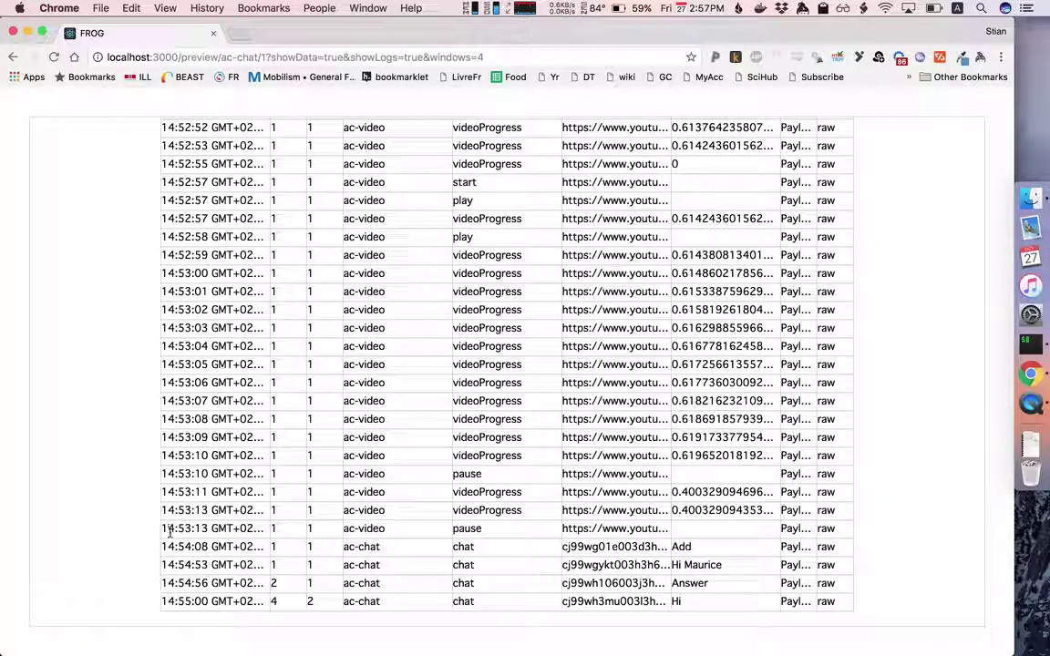
{"action": "scroll", "coordinate": [151, 539], "scroll_direction": "up", "scroll_amount": 5}
{"action": "scroll", "coordinate": [152, 538], "scroll_direction": "up", "scroll_amount": 10}
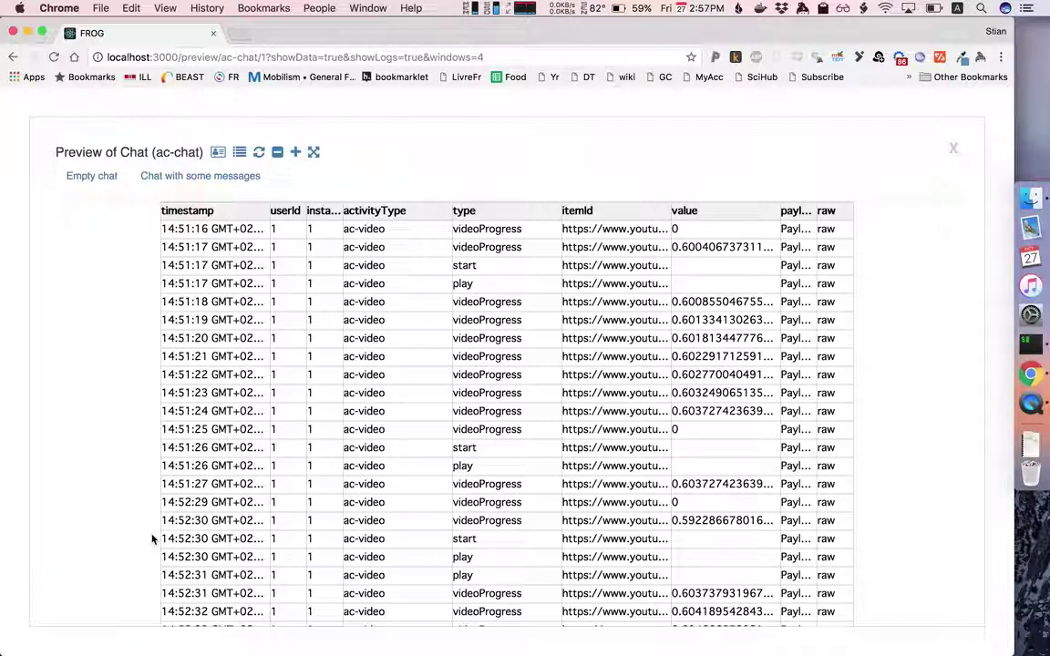
Open the Brainstorm list example where students cannot add, then upvote Uber and downvote AirBnB
{"action": "left_click", "coordinate": [955, 149]}
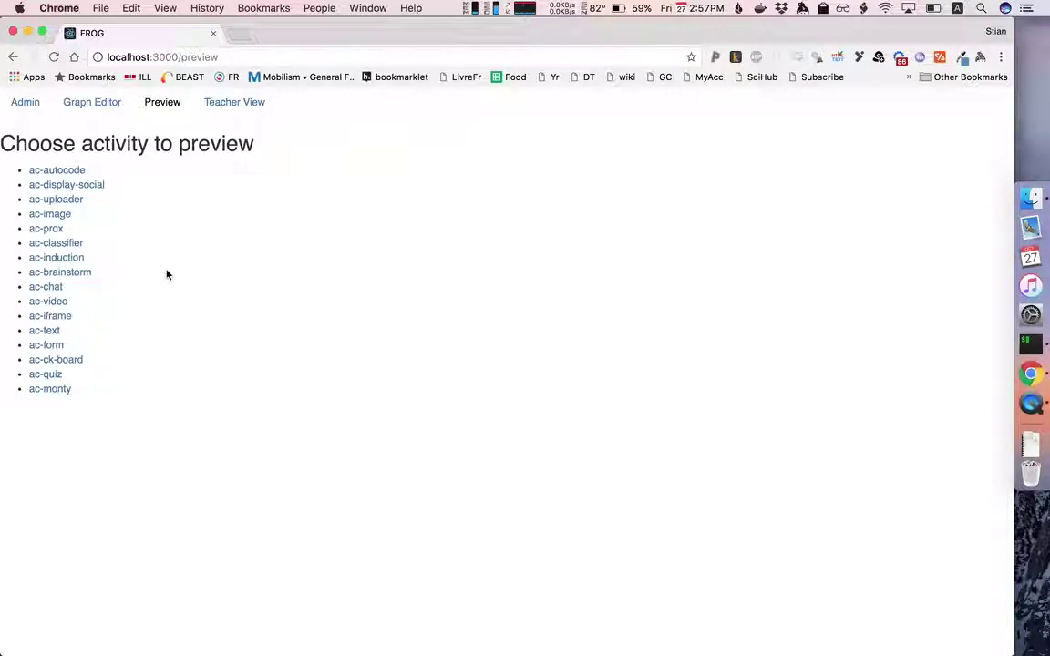
{"action": "left_click", "coordinate": [87, 275]}
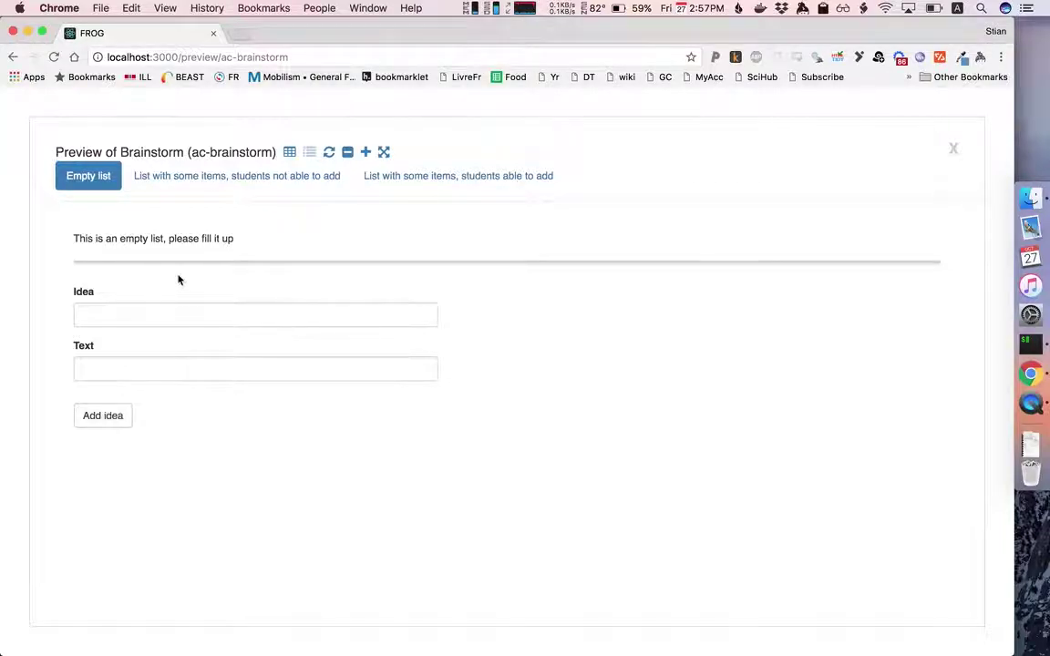
{"action": "left_click", "coordinate": [235, 187]}
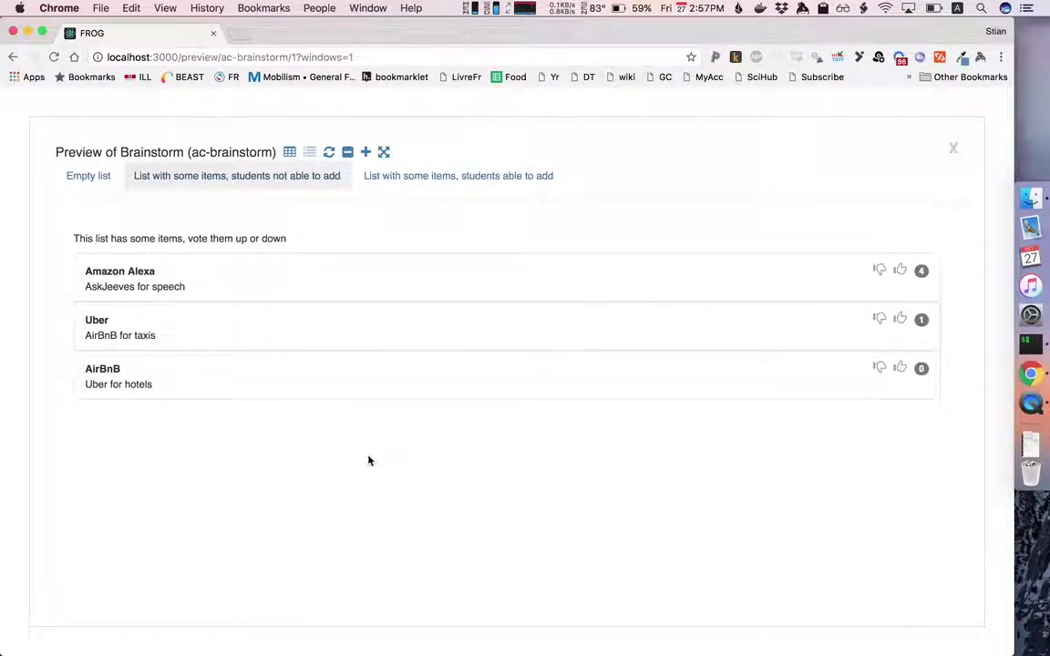
{"action": "left_click", "coordinate": [900, 320]}
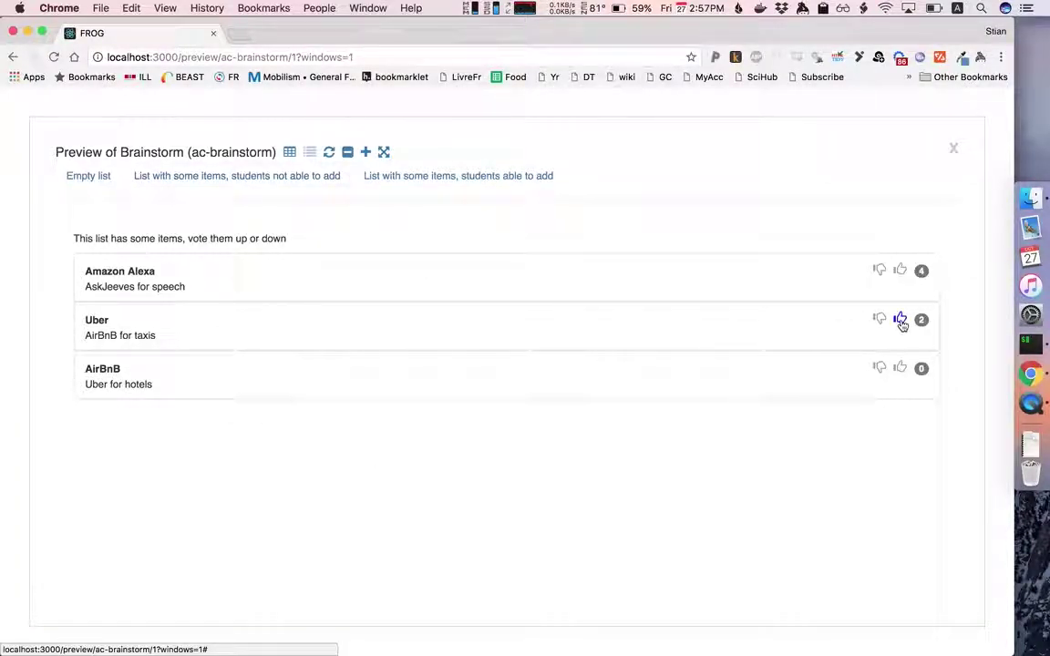
{"action": "left_click", "coordinate": [880, 368]}
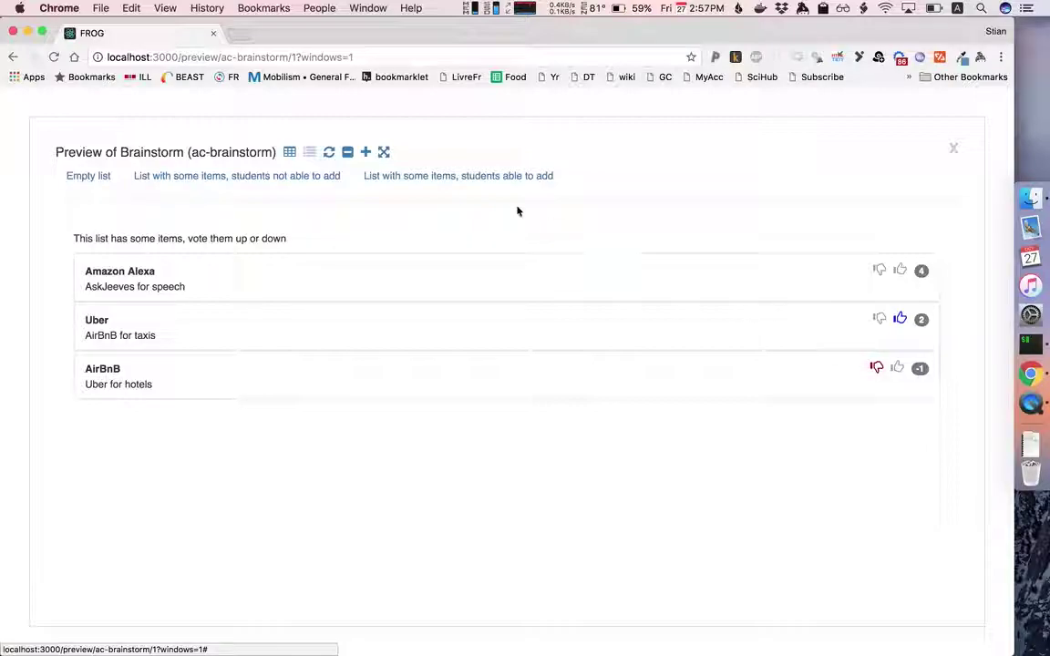
Expand to four students and vote on Amazon Alexa and Uber across their panels
{"action": "left_click", "coordinate": [367, 152]}
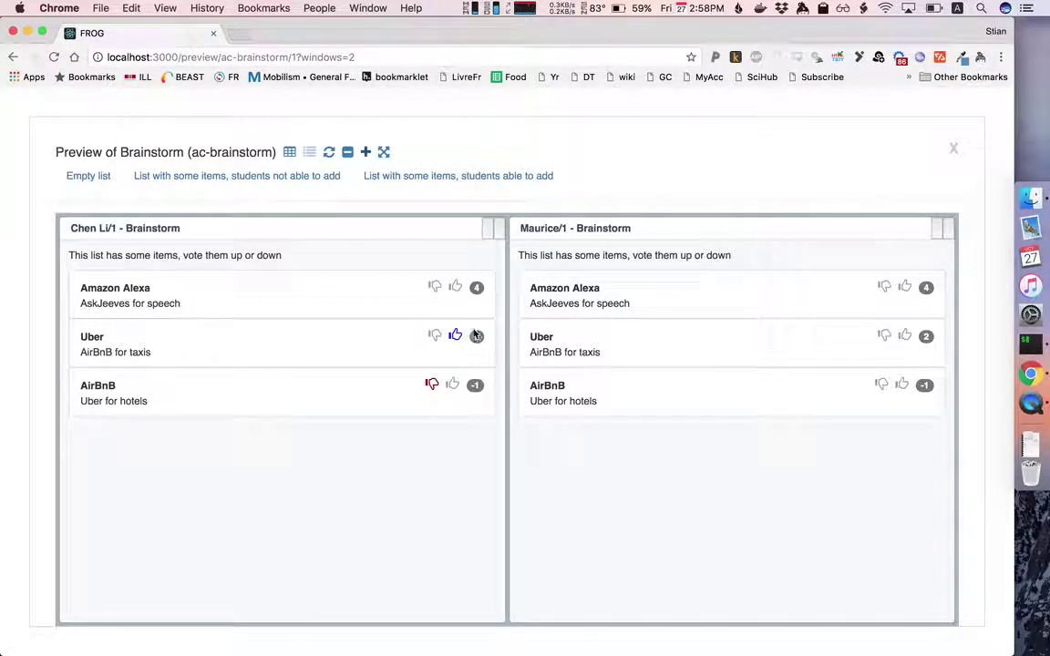
{"action": "left_click", "coordinate": [434, 287]}
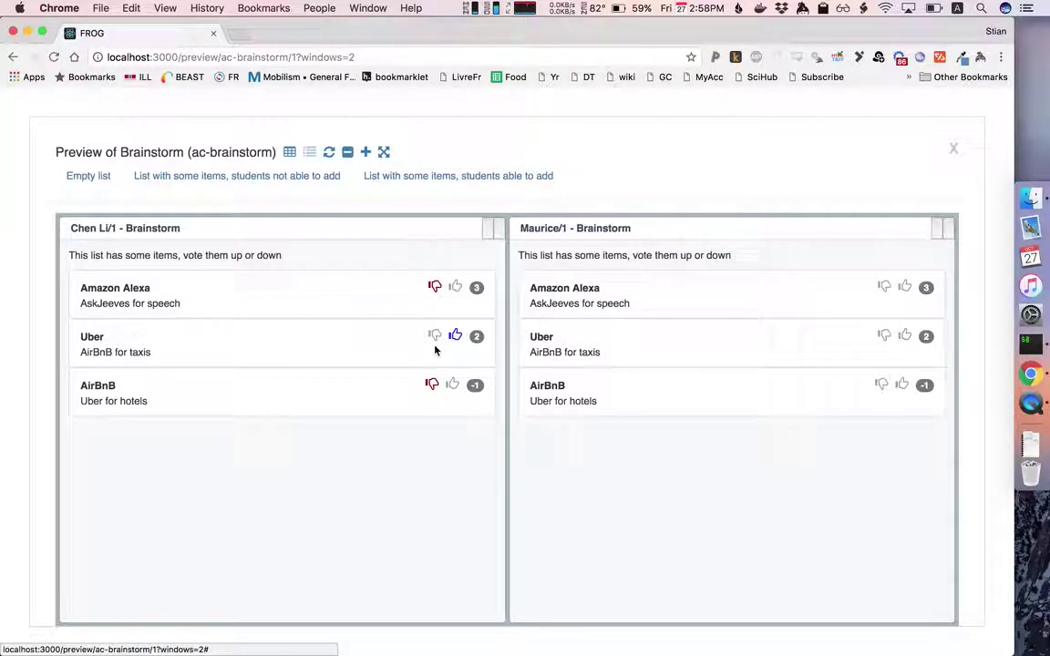
{"action": "left_click", "coordinate": [904, 337]}
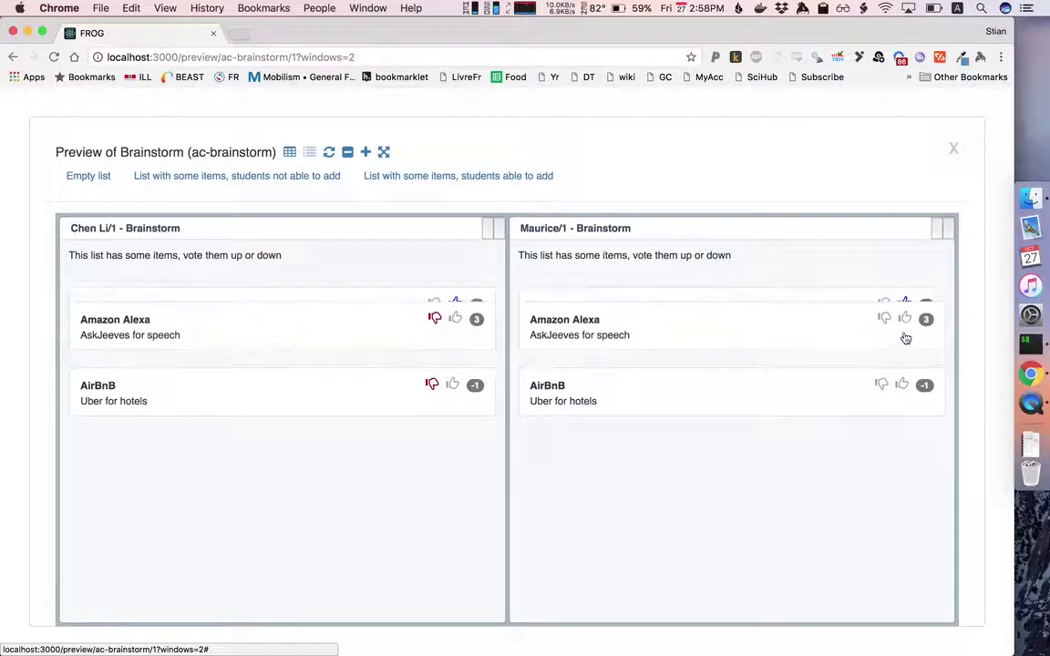
{"action": "left_click", "coordinate": [365, 152]}
{"action": "left_click", "coordinate": [365, 152]}
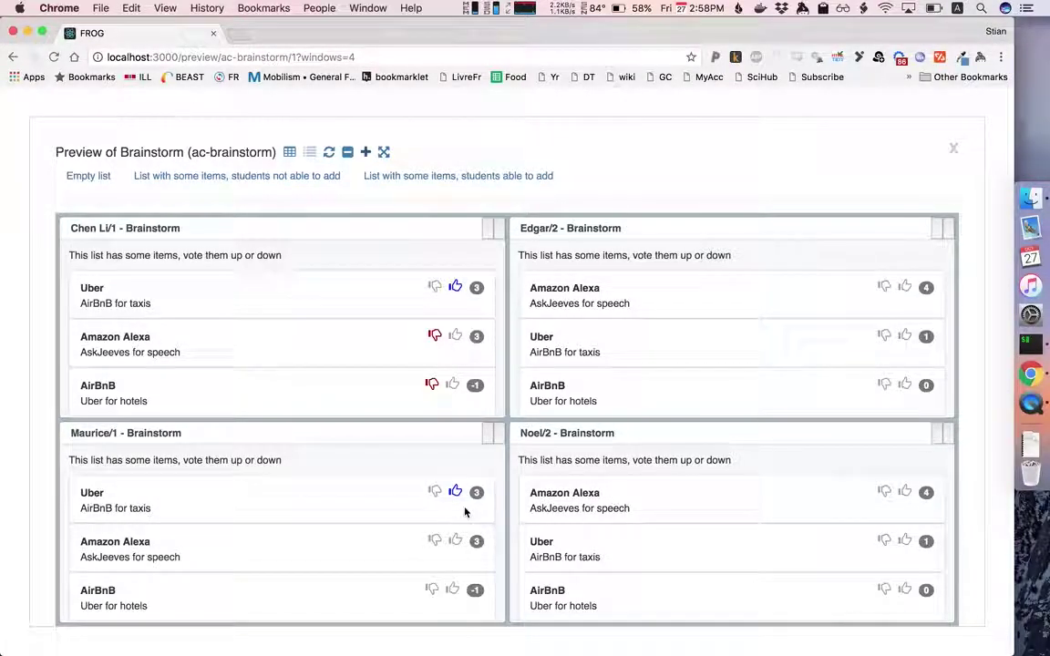
{"action": "left_click", "coordinate": [454, 540]}
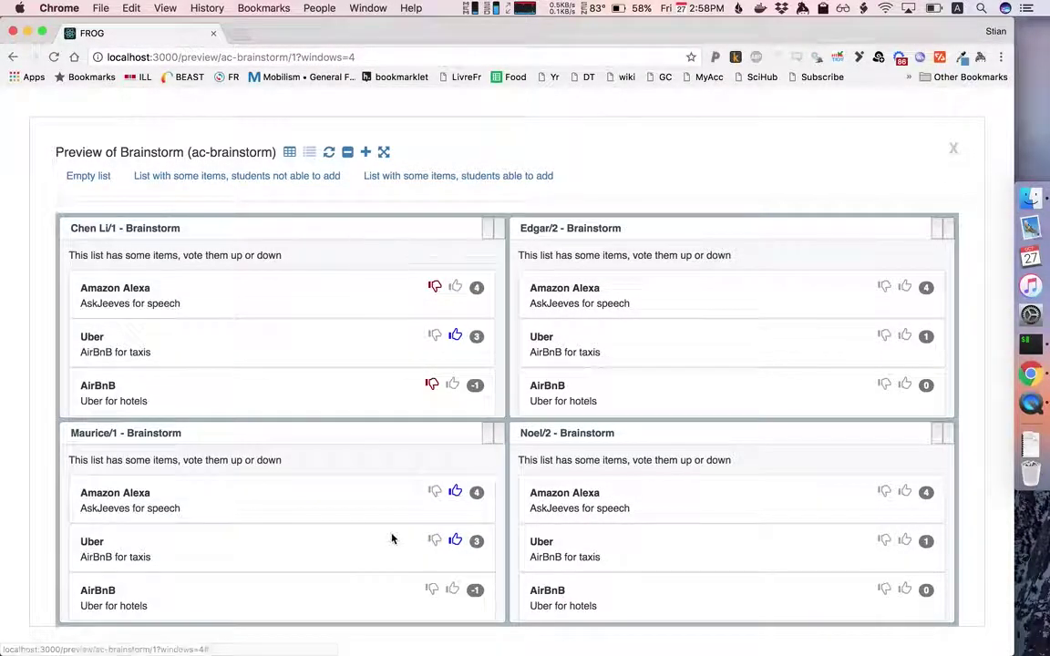
{"action": "left_click", "coordinate": [884, 335]}
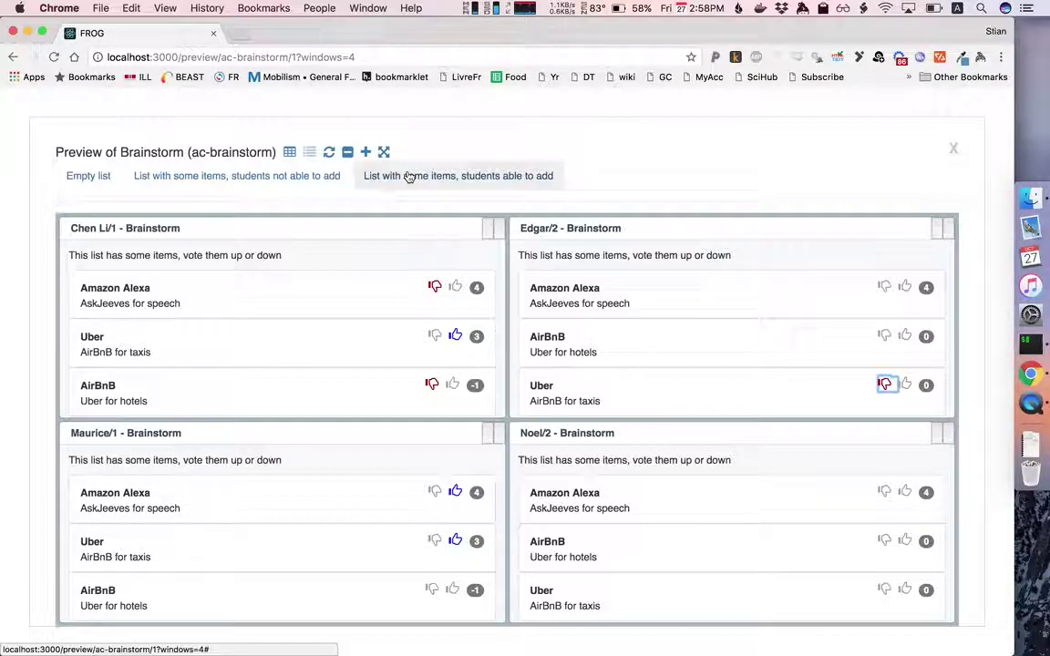
Switch to 'List with some items, students able to add' with only two students
{"action": "left_click", "coordinate": [409, 177]}
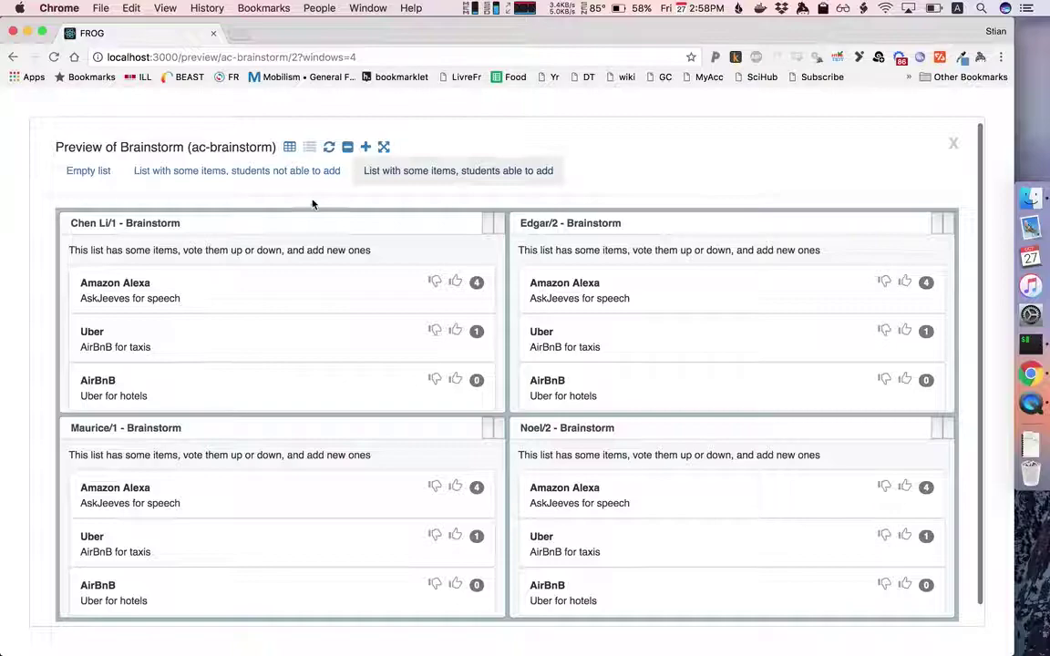
{"action": "left_click", "coordinate": [349, 150]}
{"action": "left_click", "coordinate": [348, 148]}
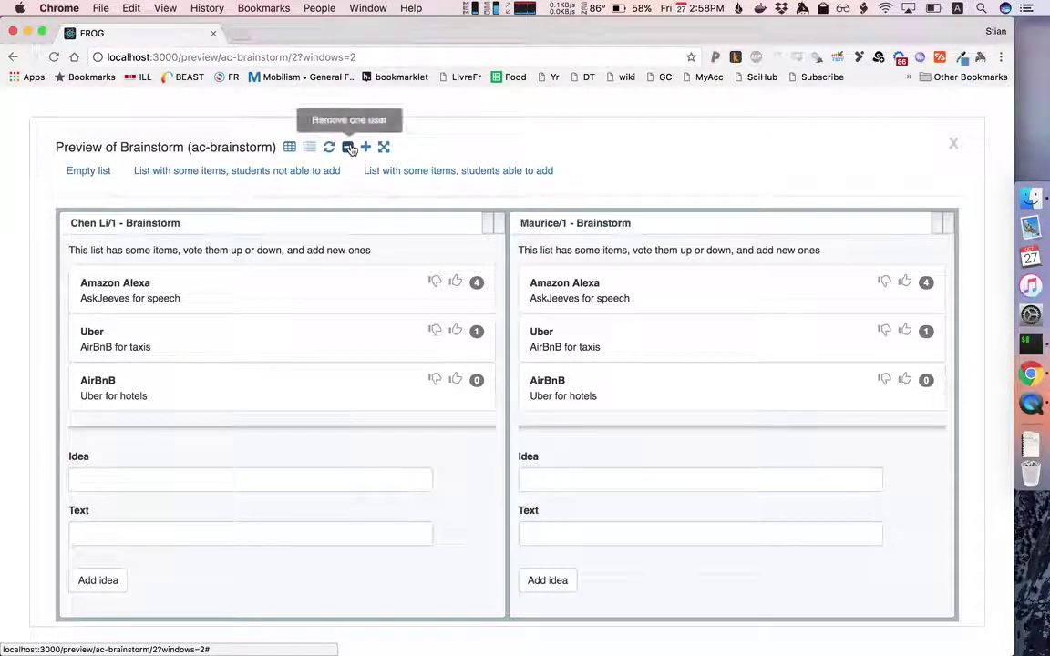
Add the idea 'I have an idea' with text 'What do you think?' and upvote it as the second student
{"action": "left_click", "coordinate": [140, 473]}
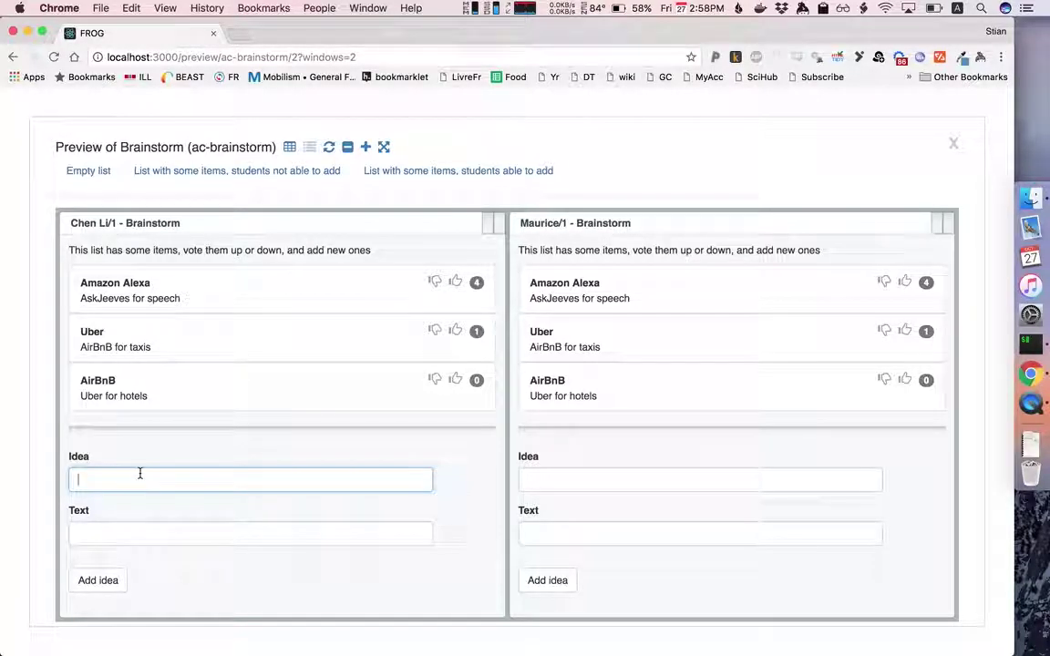
{"action": "type", "text": "I have an idea"}
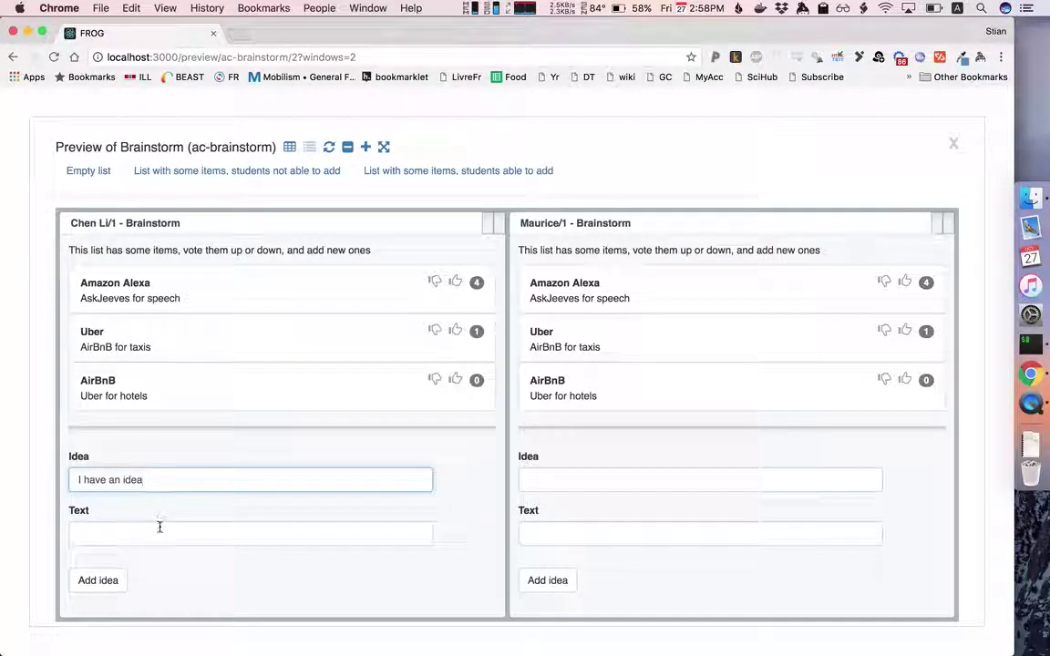
{"action": "left_click", "coordinate": [160, 527]}
{"action": "type", "text": "What do yo uth"}
{"action": "key", "text": "BackSpace"}
{"action": "key", "text": "BackSpace"}
{"action": "key", "text": "BackSpace"}
{"action": "key", "text": "BackSpace"}
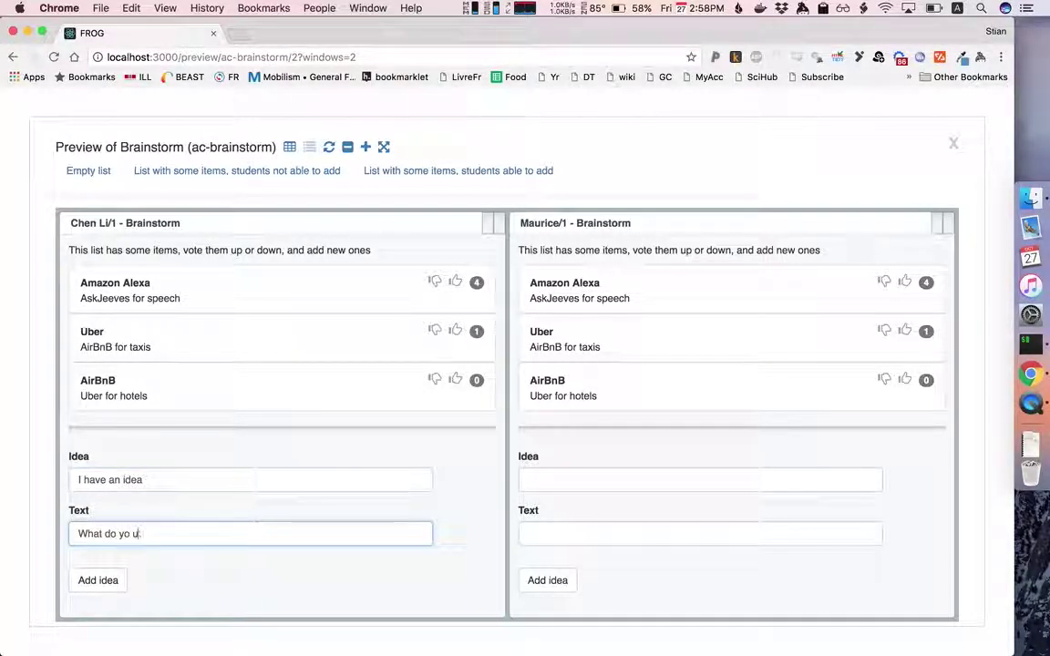
{"action": "type", "text": "u think?"}
{"action": "left_click", "coordinate": [111, 574]}
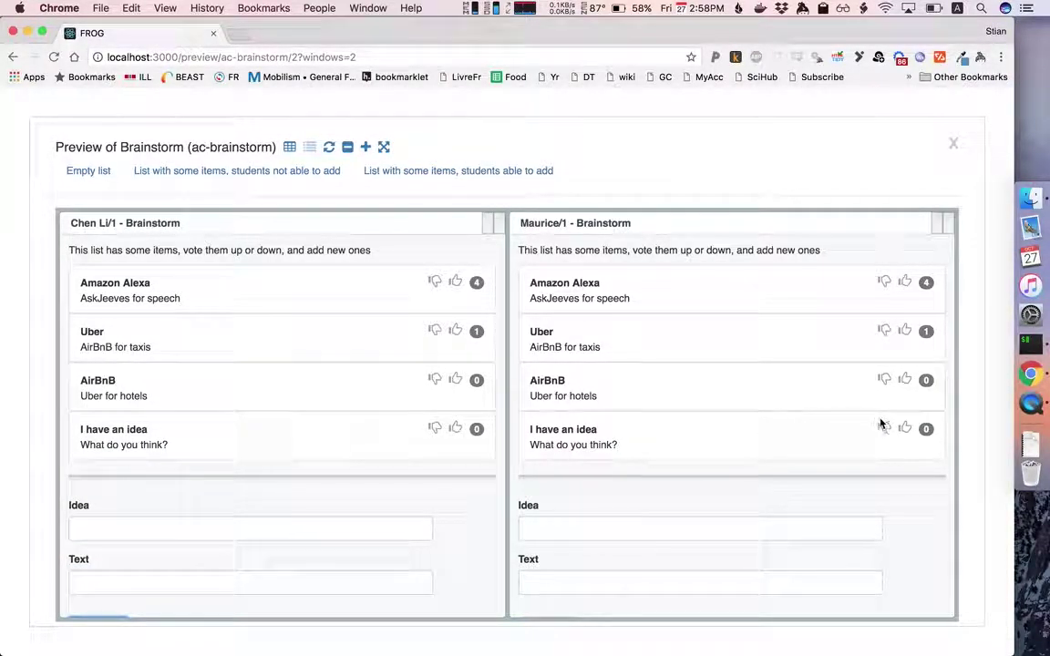
{"action": "left_click", "coordinate": [904, 427]}
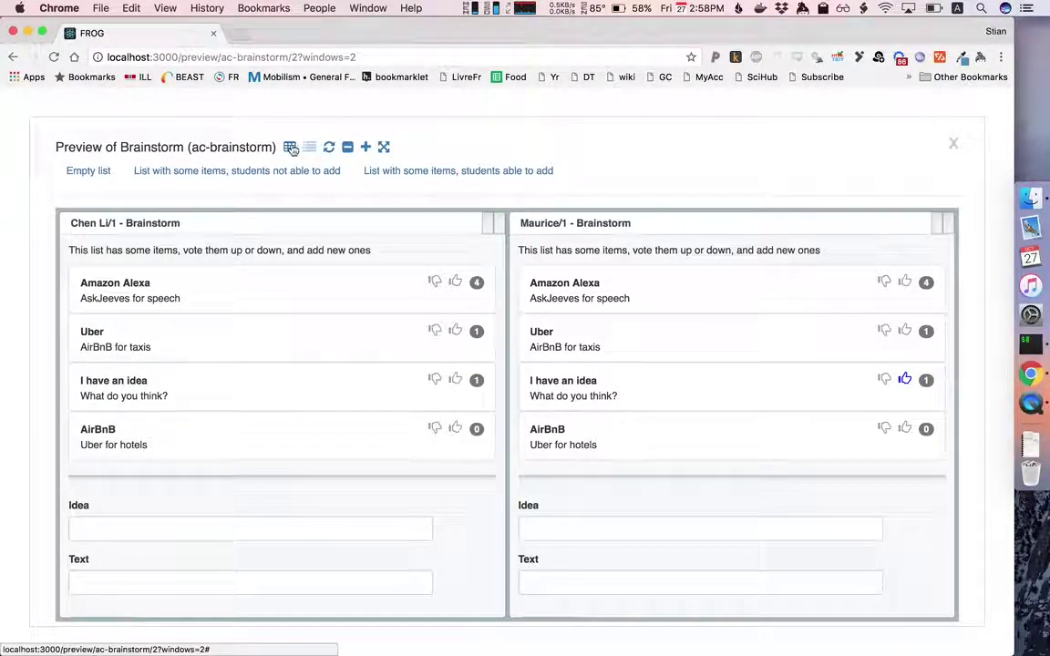
Show the Brainstorm data view, where reactive data lists 'I have an idea' with score 1
{"action": "left_click", "coordinate": [290, 146]}
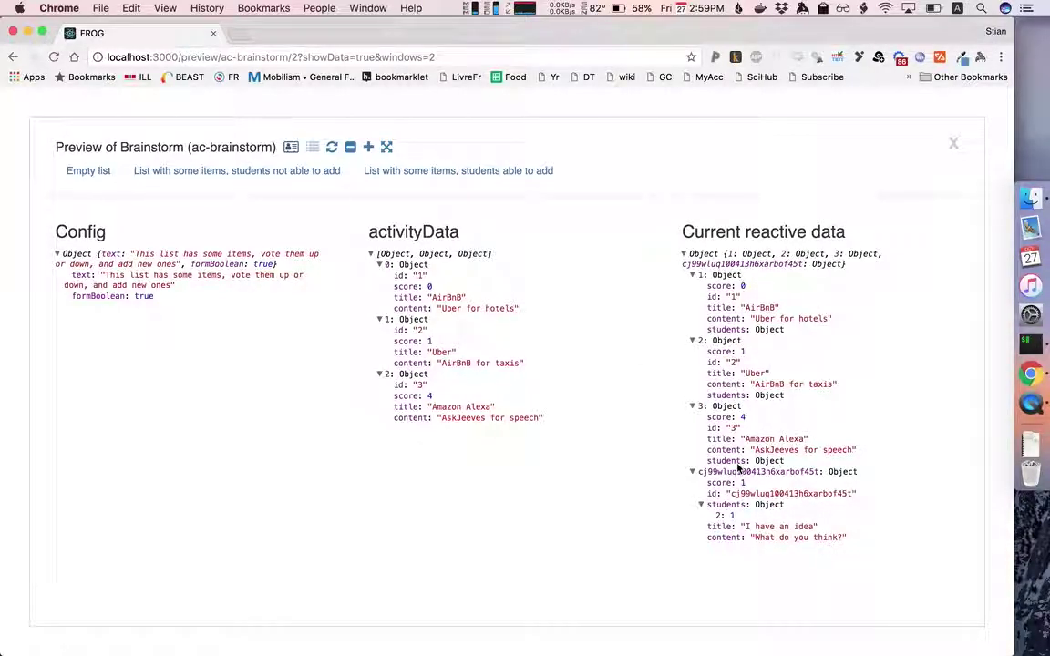
{"action": "scroll", "coordinate": [740, 469], "scroll_direction": "down", "scroll_amount": 1}
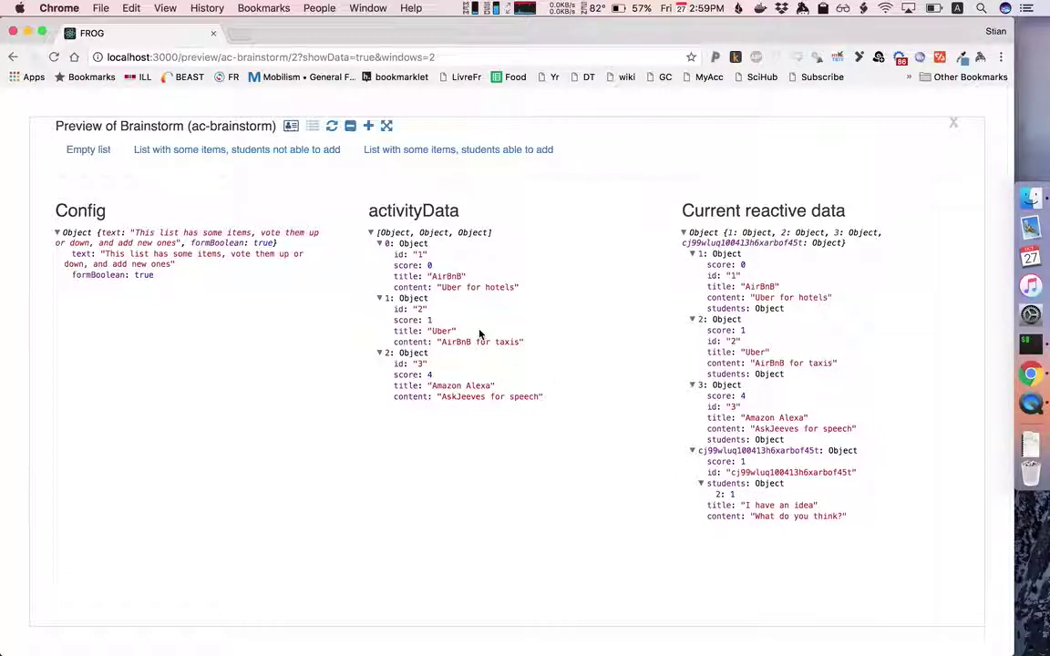
{"action": "scroll", "coordinate": [430, 296], "scroll_direction": "up", "scroll_amount": 1}
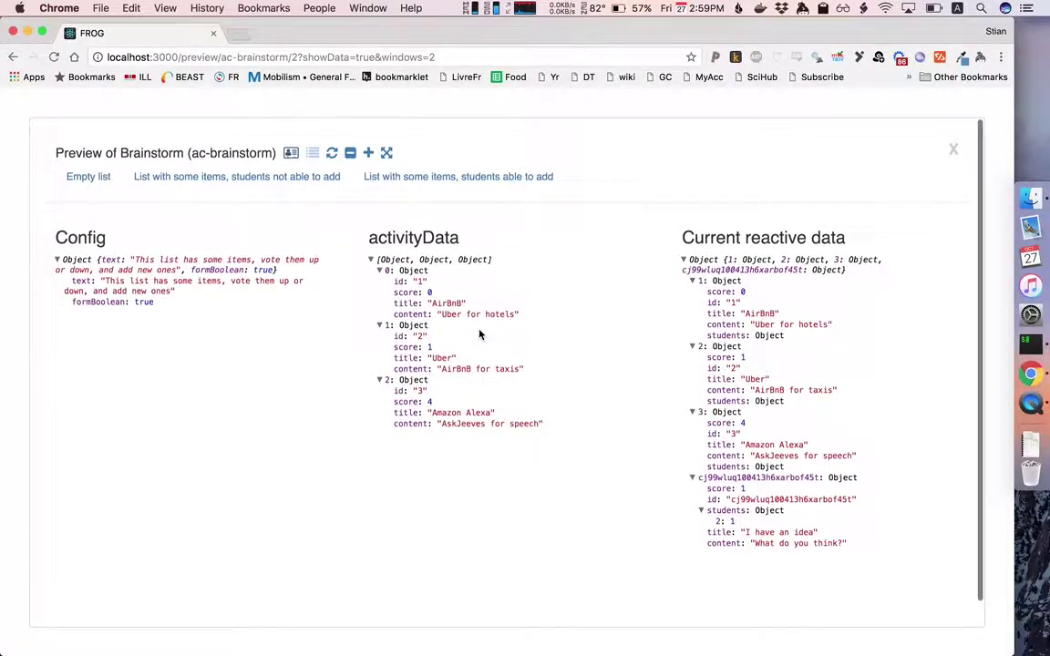
Scroll the log table down to the brainstorm votes and idea, then go back to the preview list
{"action": "left_click", "coordinate": [311, 155]}
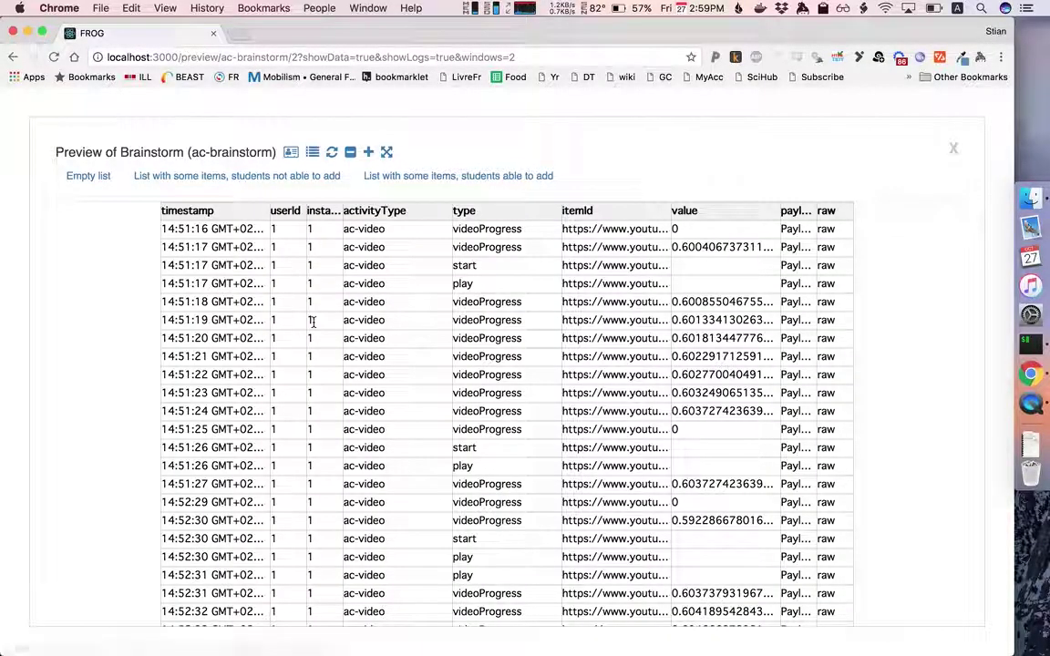
{"action": "scroll", "coordinate": [312, 321], "scroll_direction": "down", "scroll_amount": 3}
{"action": "scroll", "coordinate": [312, 320], "scroll_direction": "down", "scroll_amount": 15}
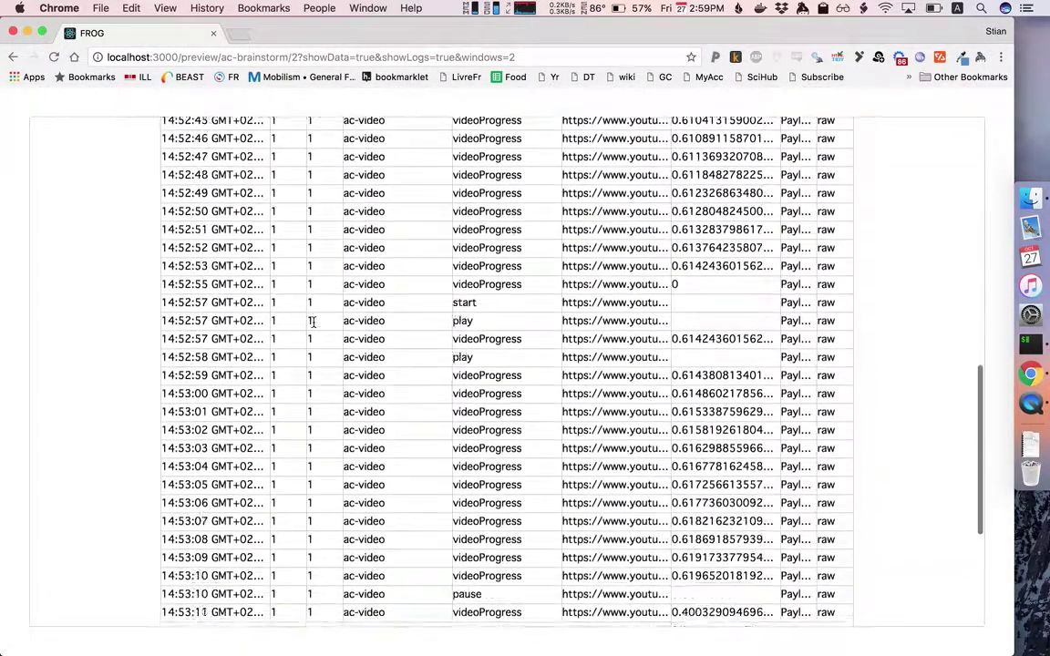
{"action": "scroll", "coordinate": [311, 320], "scroll_direction": "down", "scroll_amount": 4}
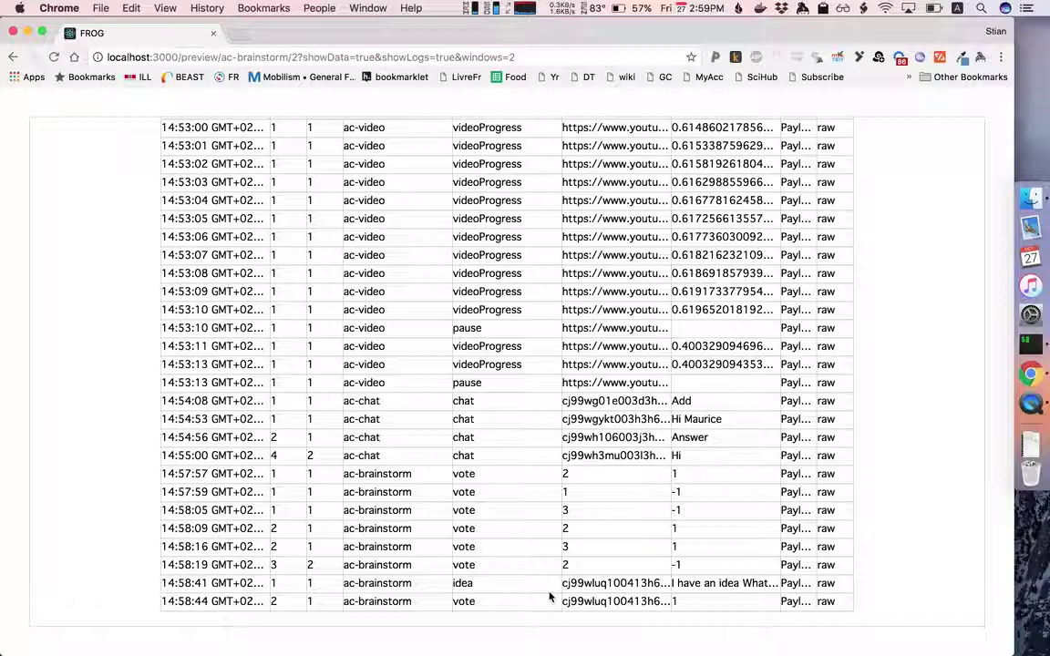
{"action": "key", "text": "super+bracketleft"}
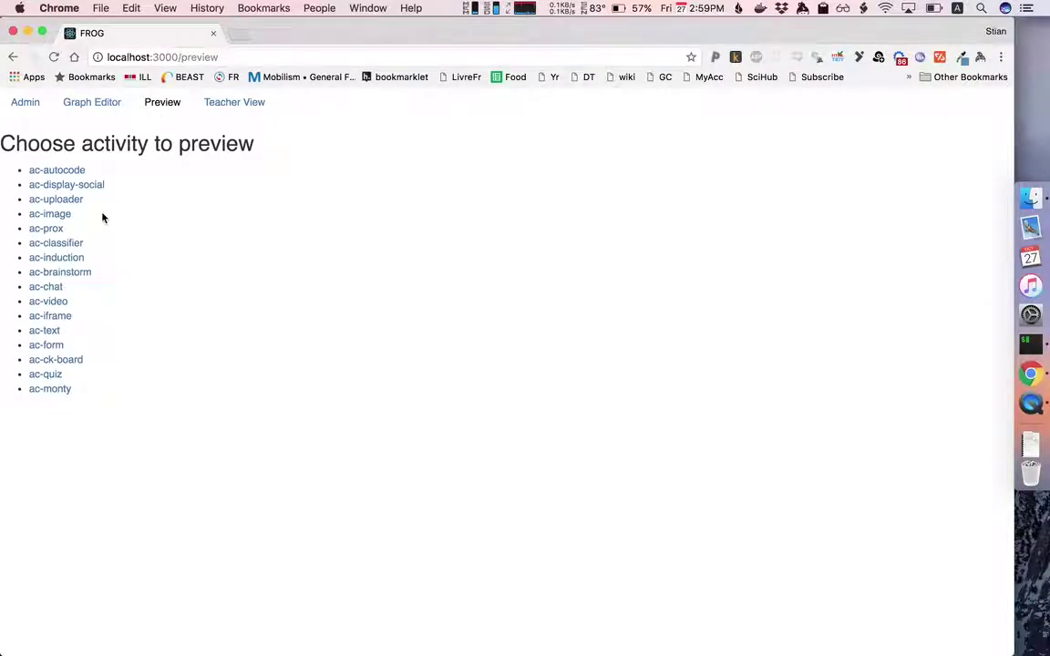
Preview the Common Knowledge board's background-image example with two students, placing Box 1 and Box 2 on the diagram
{"action": "left_click", "coordinate": [71, 360]}
{"action": "left_click", "coordinate": [350, 180]}
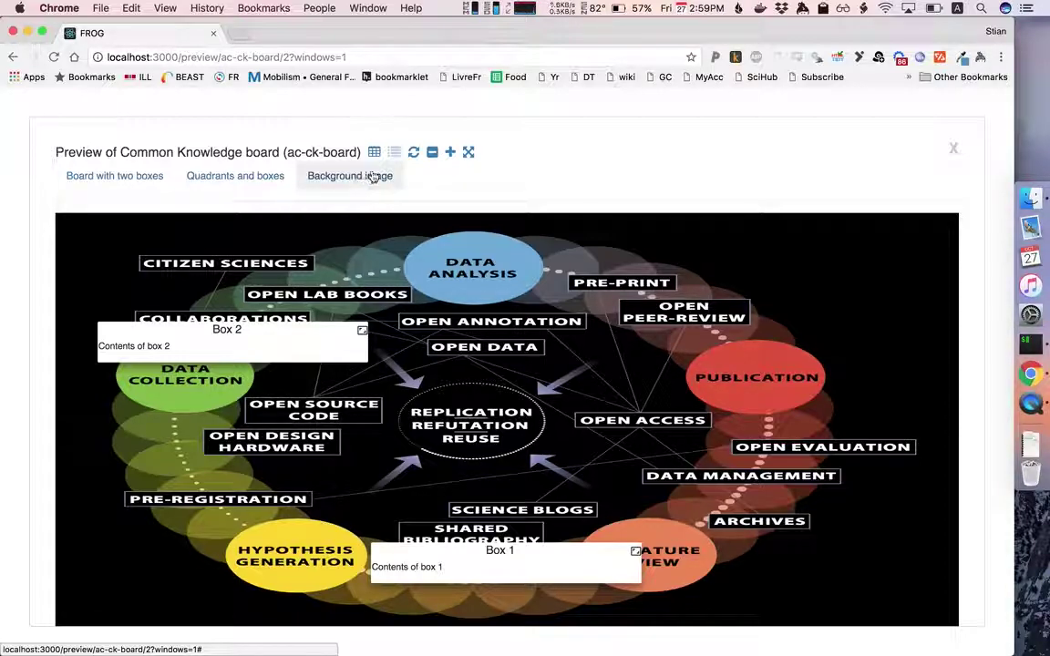
{"action": "left_click", "coordinate": [450, 152]}
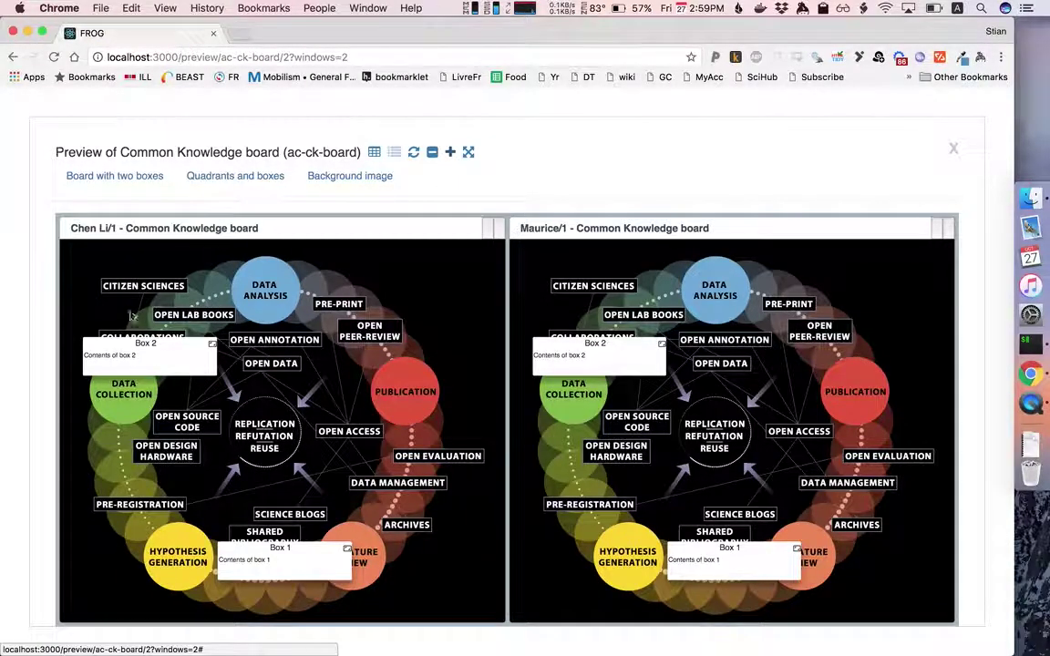
{"action": "left_click_drag", "start_coordinate": [135, 368], "coordinate": [399, 419]}
{"action": "left_click_drag", "start_coordinate": [309, 549], "coordinate": [143, 360]}
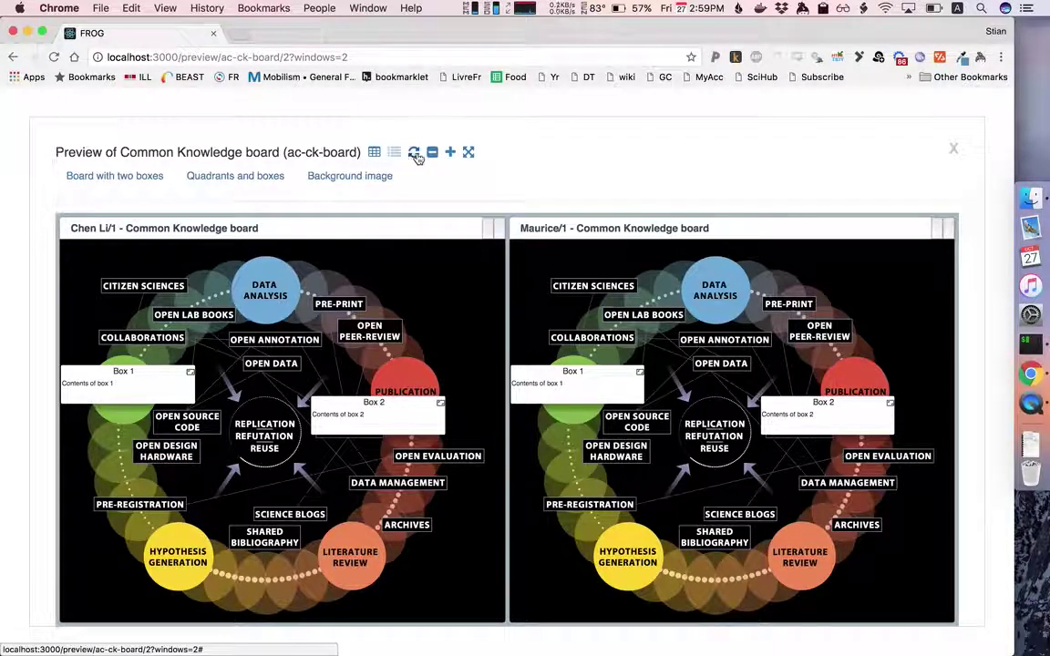
Add a third student, then remove two users so only one board remains
{"action": "left_click", "coordinate": [449, 153]}
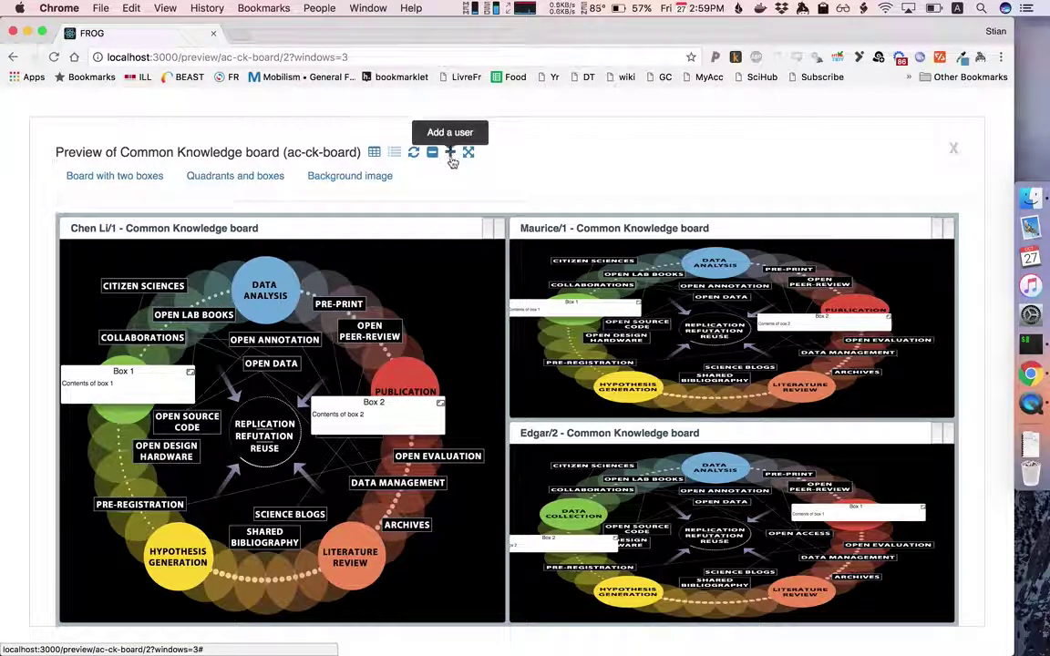
{"action": "left_click", "coordinate": [432, 152]}
{"action": "left_click", "coordinate": [432, 152]}
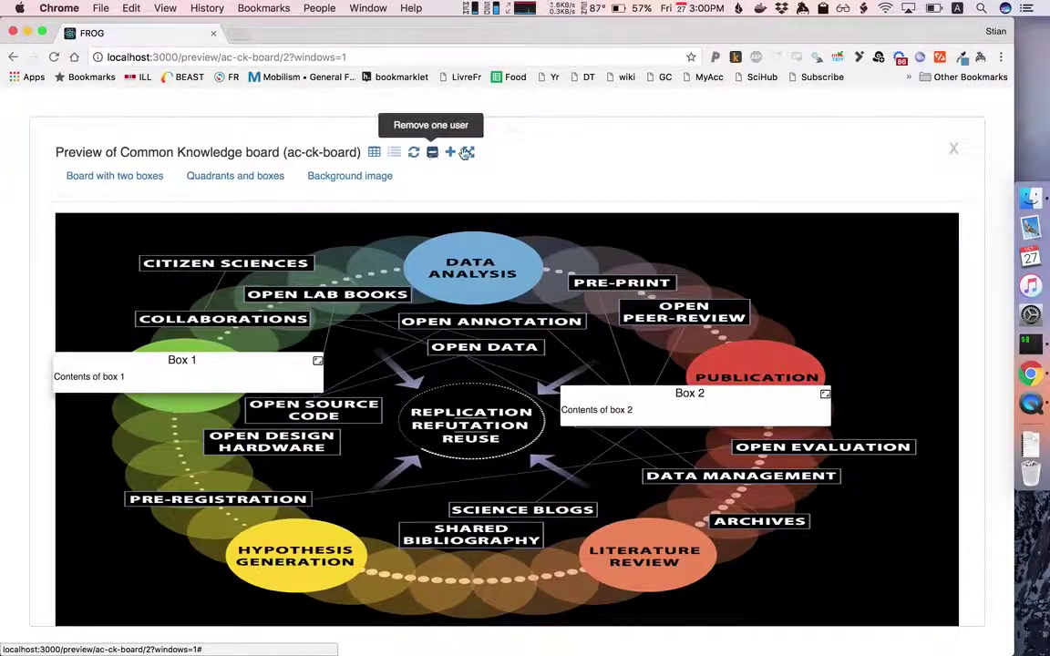
Make the board fill the page, move the preview panel aside, then close the Common Knowledge preview
{"action": "left_click", "coordinate": [468, 153]}
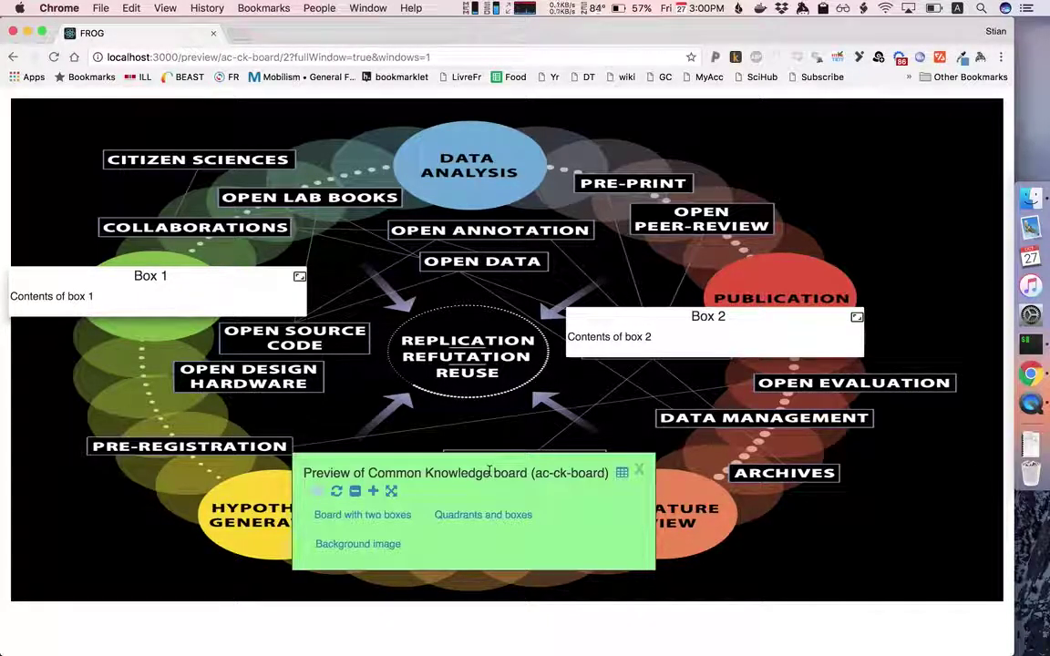
{"action": "mouse_move", "coordinate": [489, 470]}
{"action": "left_mouse_down"}
{"action": "mouse_move", "coordinate": [323, 522]}
{"action": "mouse_move", "coordinate": [715, 527]}
{"action": "mouse_move", "coordinate": [620, 337]}
{"action": "mouse_move", "coordinate": [593, 379]}
{"action": "mouse_move", "coordinate": [497, 462]}
{"action": "left_mouse_up"}
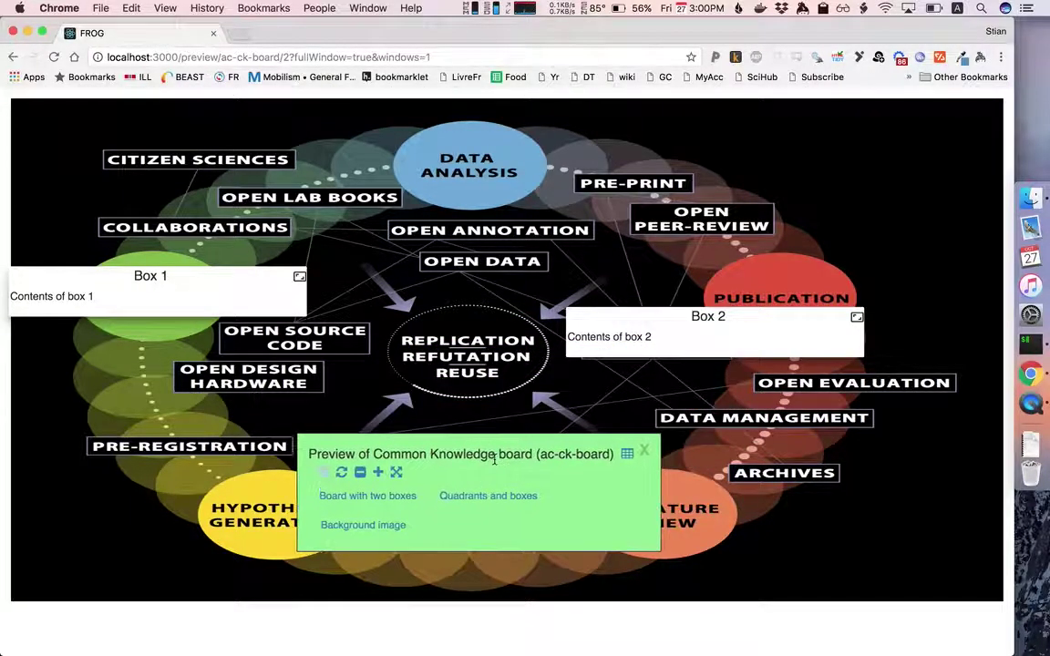
{"action": "left_click", "coordinate": [644, 451]}
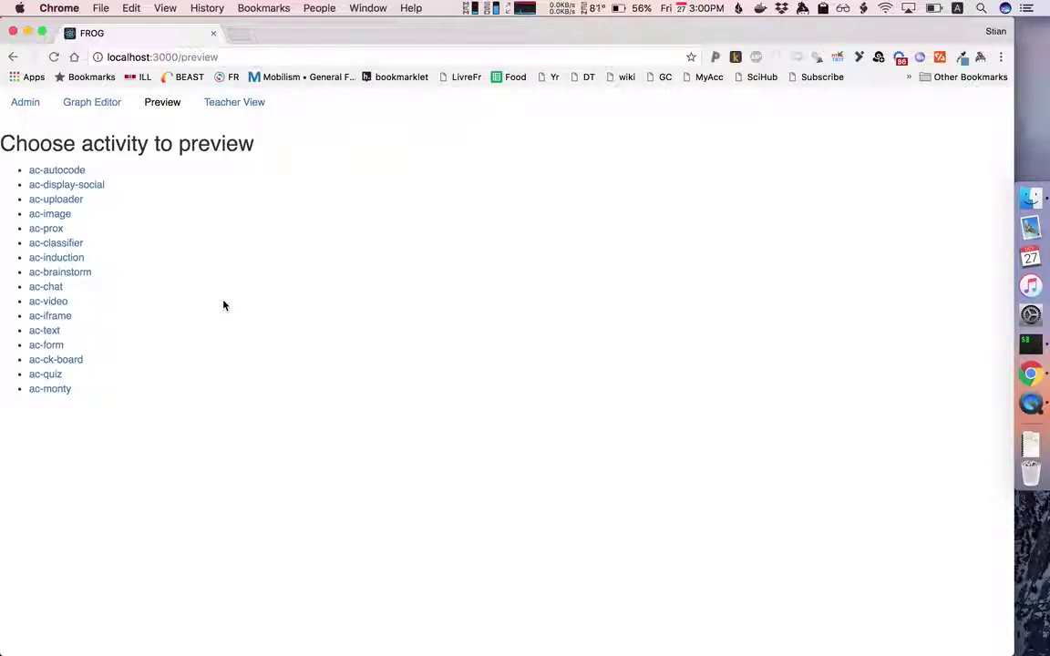
{"action": "left_click", "coordinate": [61, 220]}
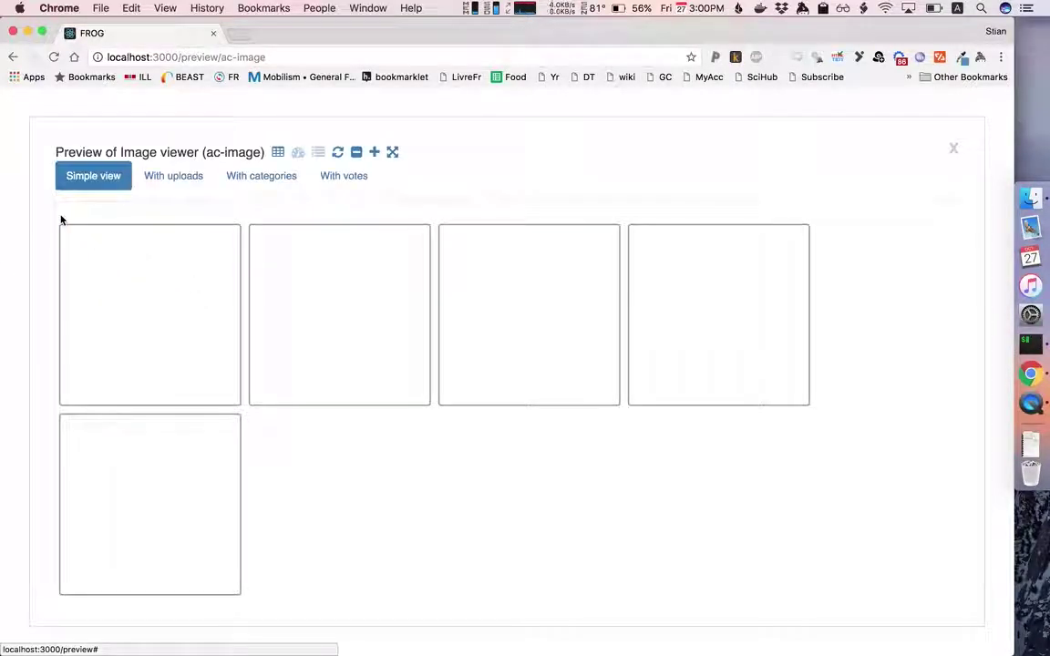
{"action": "left_click", "coordinate": [250, 180]}
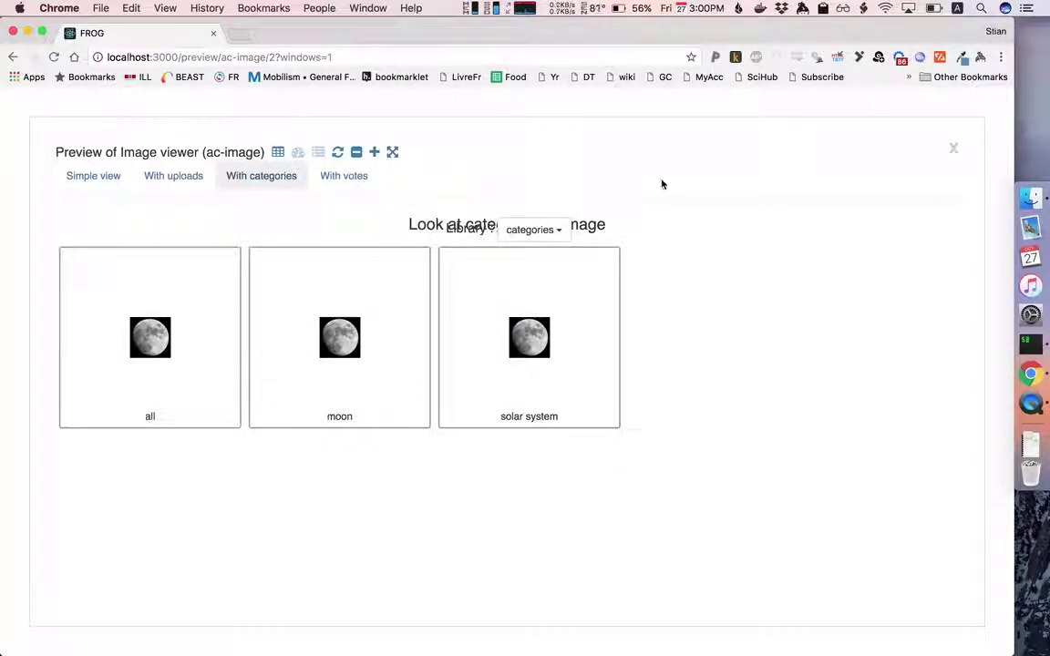
{"action": "left_click", "coordinate": [955, 152]}
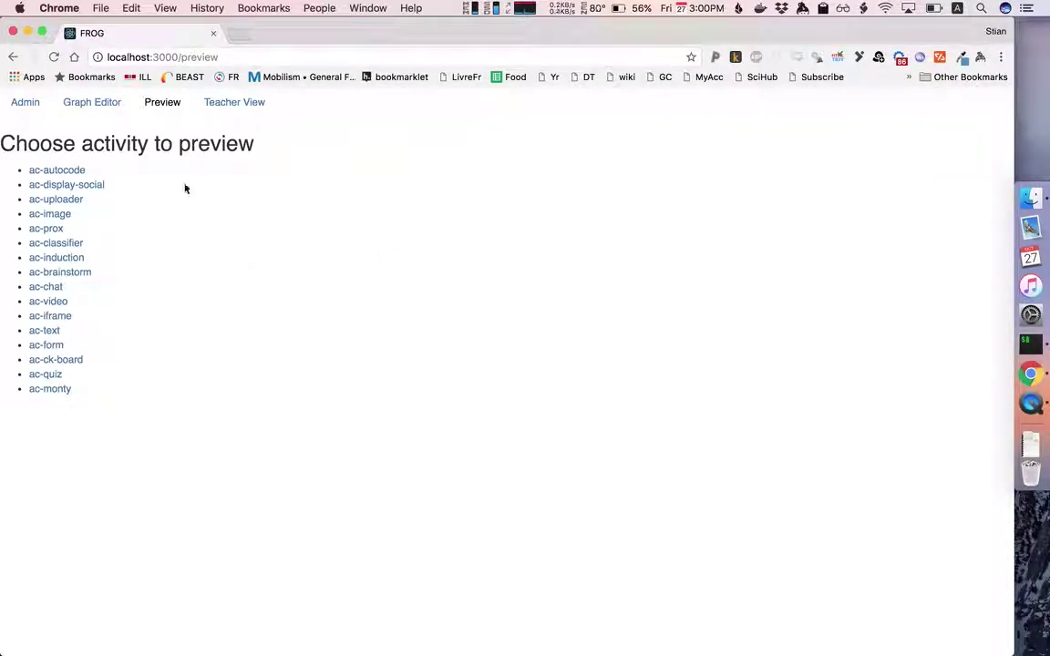
In the Graph Editor, add an activity on the top plane and rename it from Unnamed to 'Add ideas'
{"action": "left_click", "coordinate": [90, 105]}
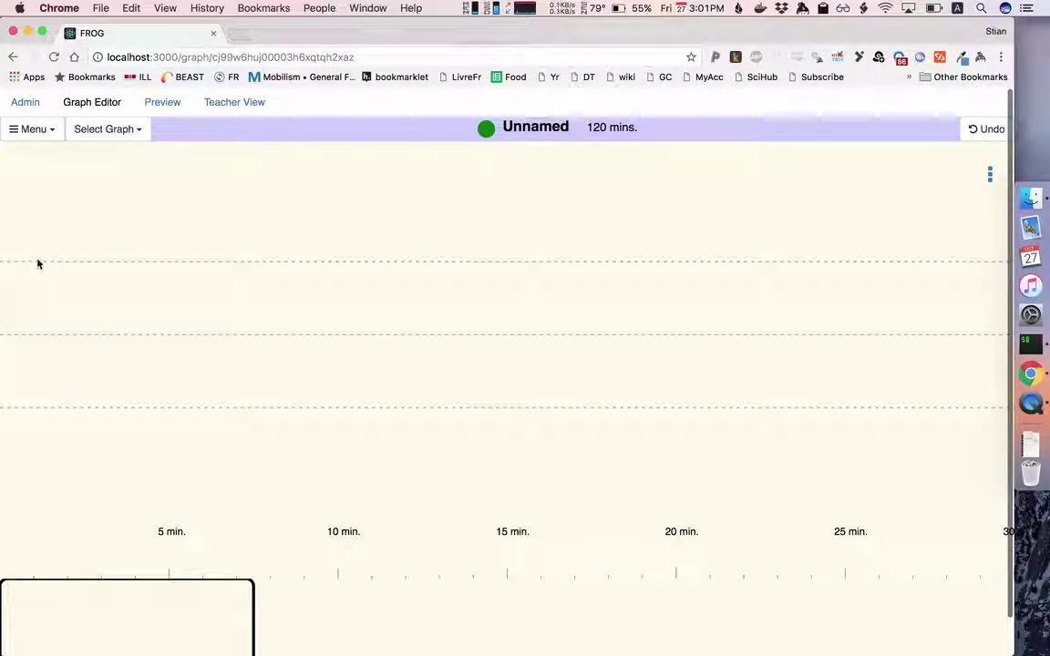
{"action": "left_click", "coordinate": [3, 263]}
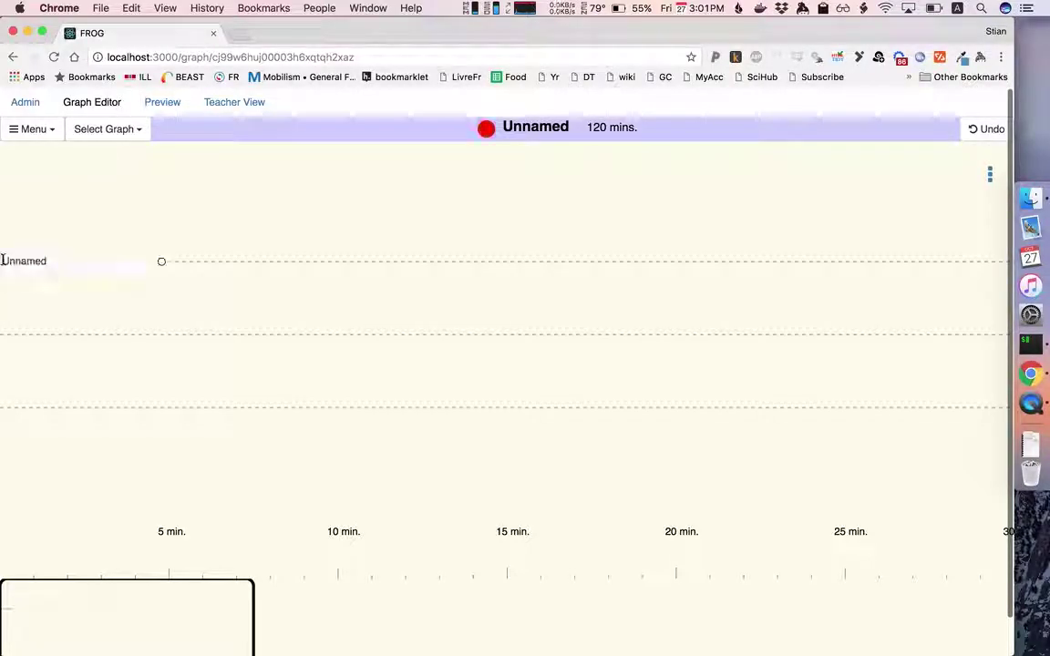
{"action": "left_click_drag", "start_coordinate": [65, 257], "coordinate": [2, 261]}
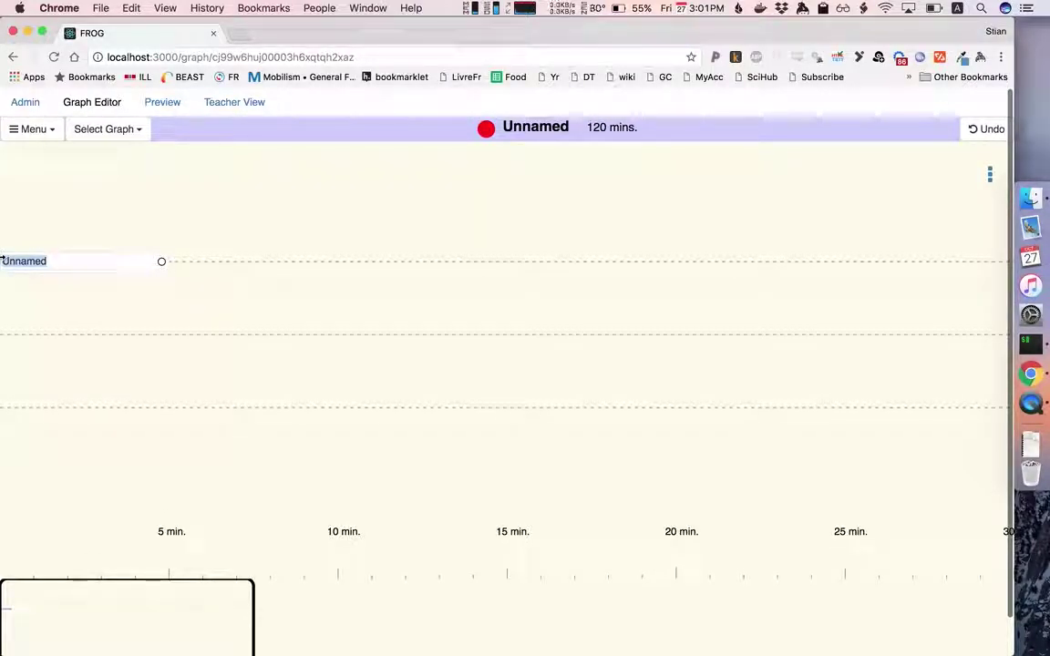
{"action": "type", "text": "Add ideas"}
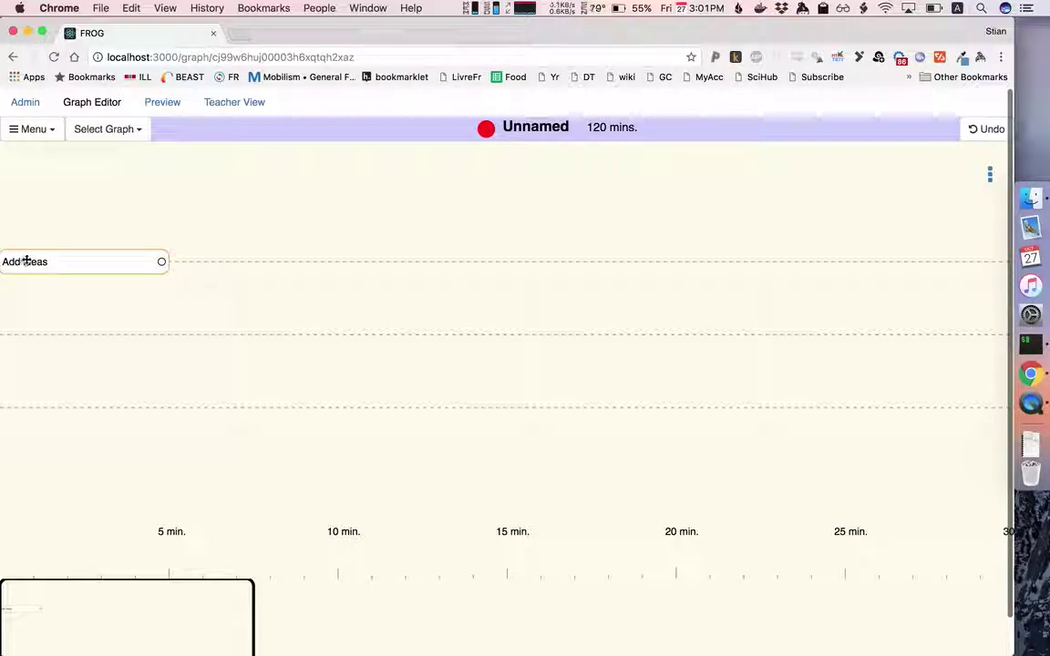
{"action": "key", "text": "Return"}
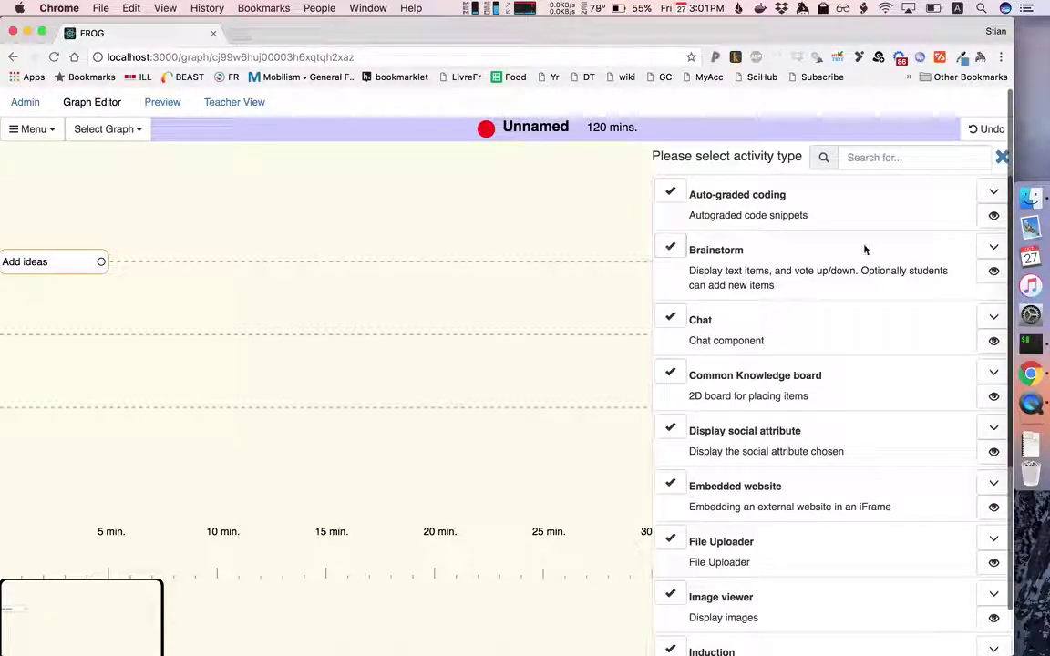
{"action": "left_click", "coordinate": [992, 272]}
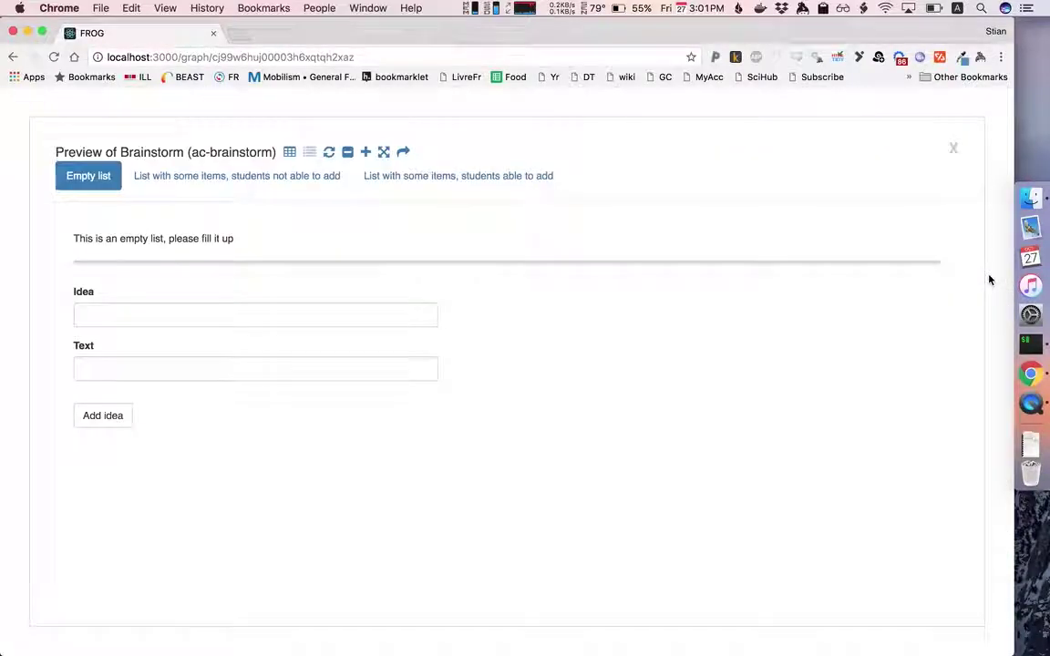
{"action": "left_click", "coordinate": [223, 187]}
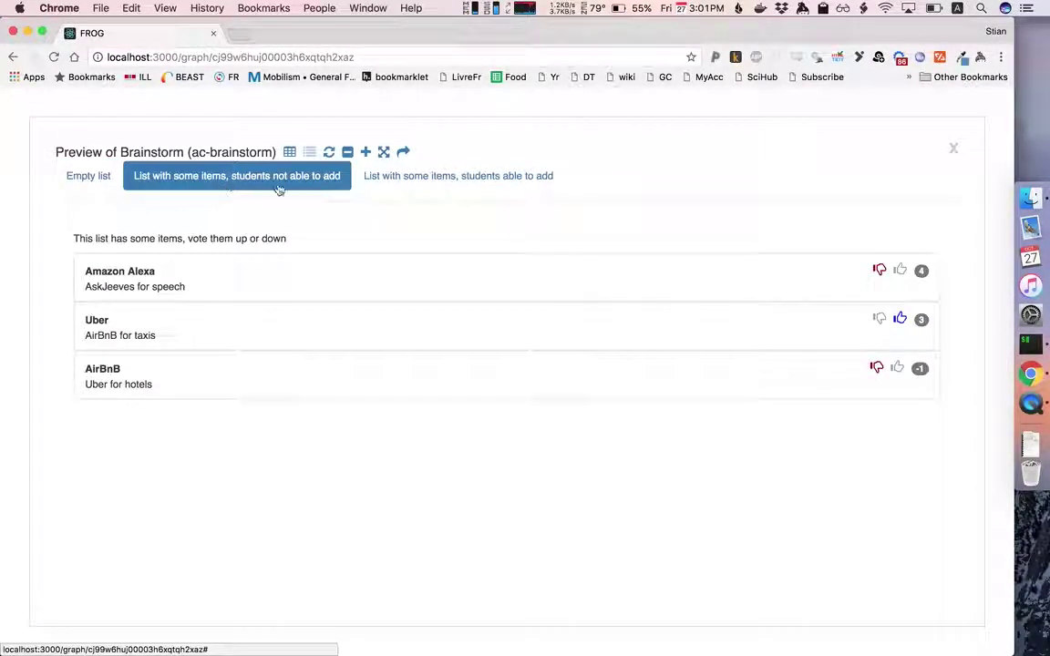
{"action": "left_click", "coordinate": [380, 183]}
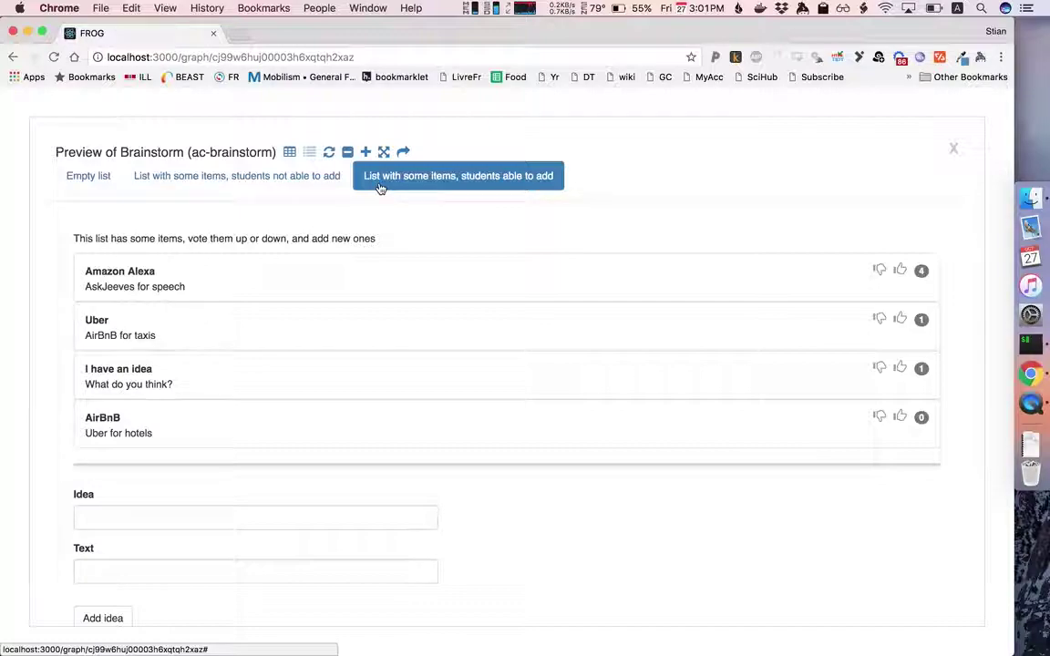
{"action": "left_click", "coordinate": [954, 150]}
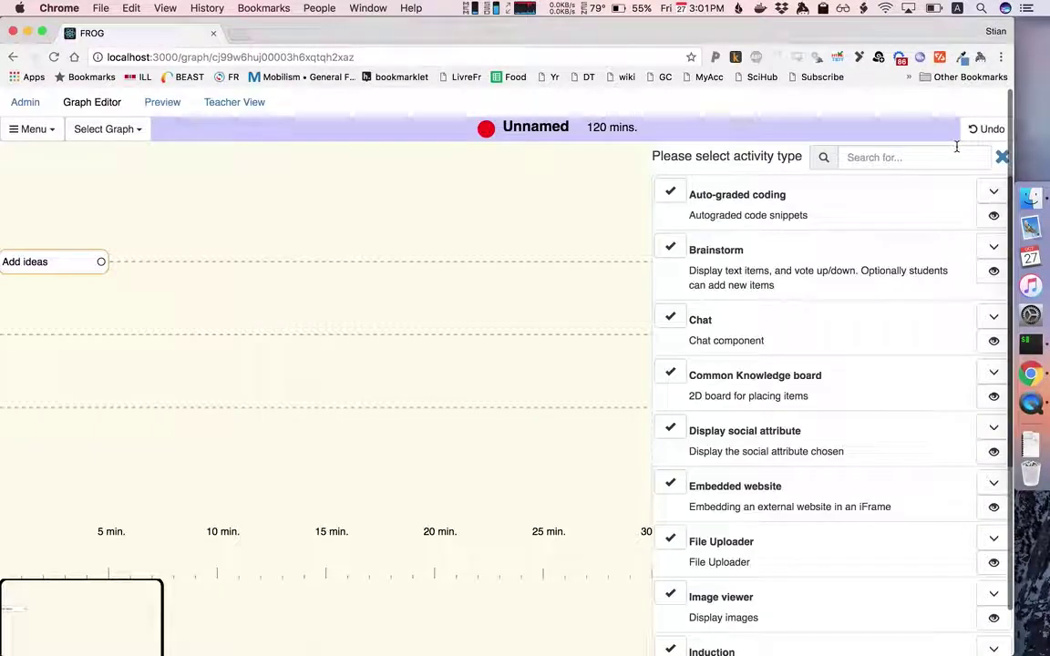
Set Add ideas to the ac-brainstorm type with guidelines 'What are some great ideas?'
{"action": "left_click", "coordinate": [673, 247]}
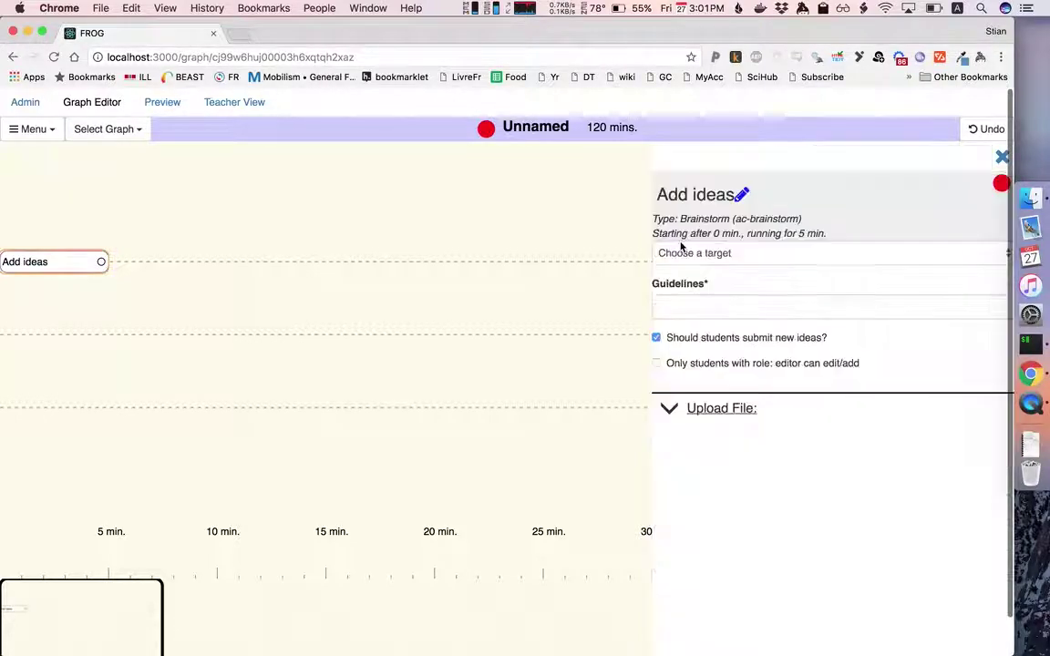
{"action": "left_click", "coordinate": [689, 308]}
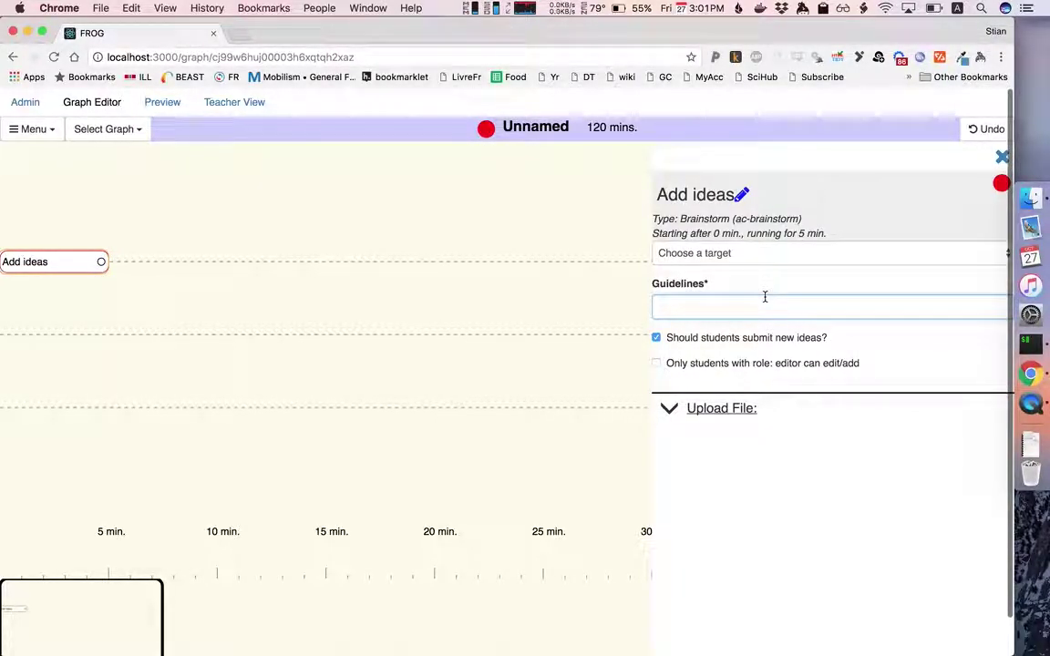
{"action": "left_click", "coordinate": [1000, 184]}
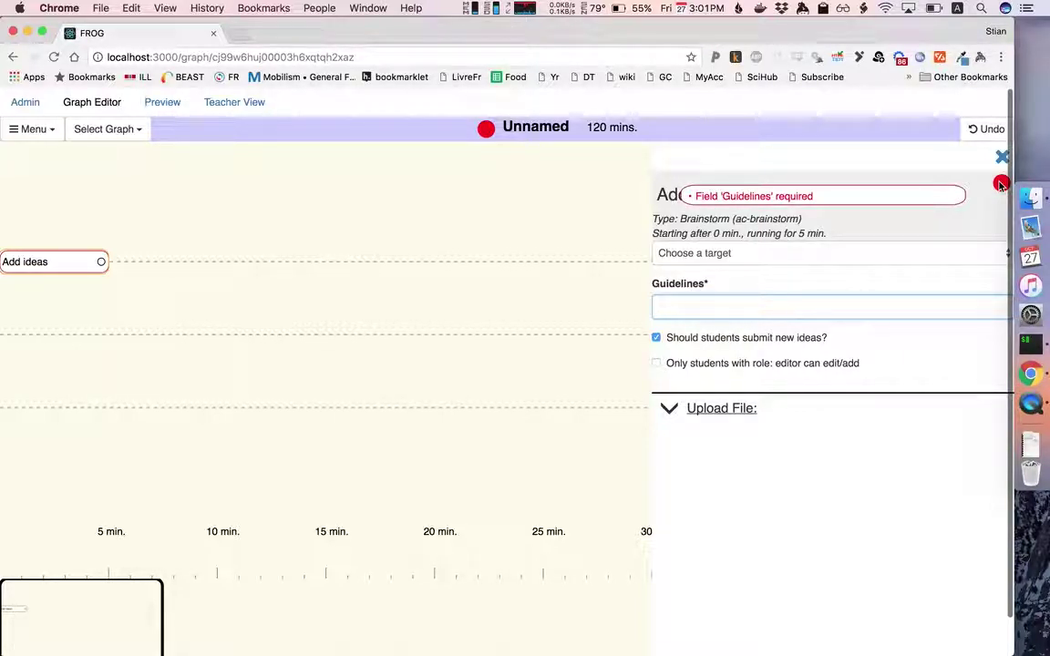
{"action": "type", "text": "Whaat a"}
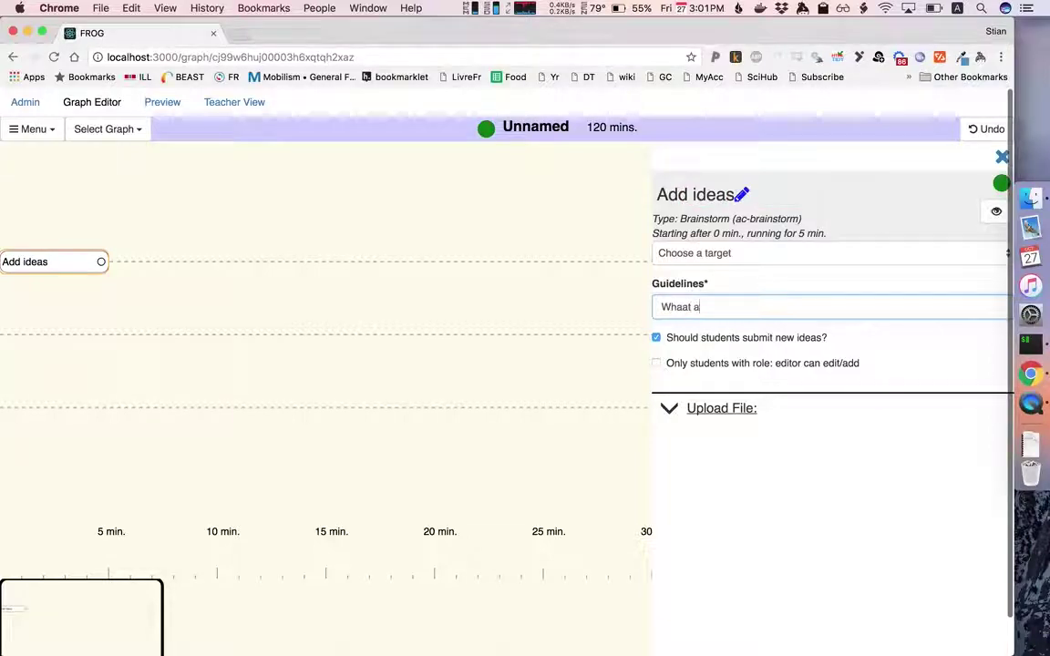
{"action": "key", "text": "BackSpace"}
{"action": "key", "text": "BackSpace"}
{"action": "key", "text": "BackSpace"}
{"action": "key", "text": "BackSpace"}
{"action": "type", "text": "t are some "}
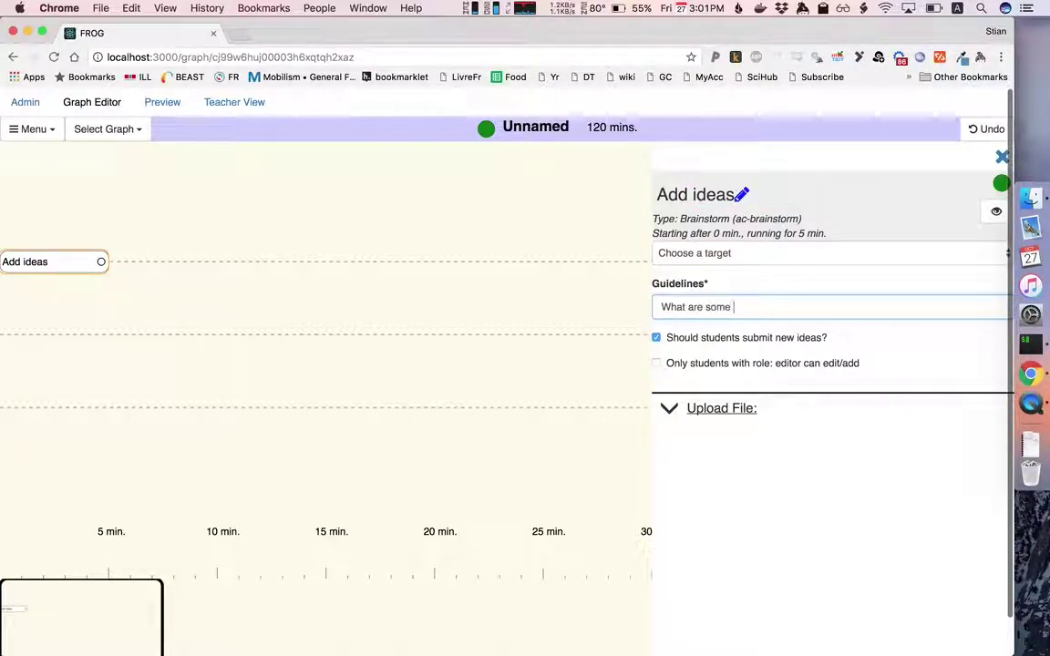
{"action": "type", "text": "great ideas?"}
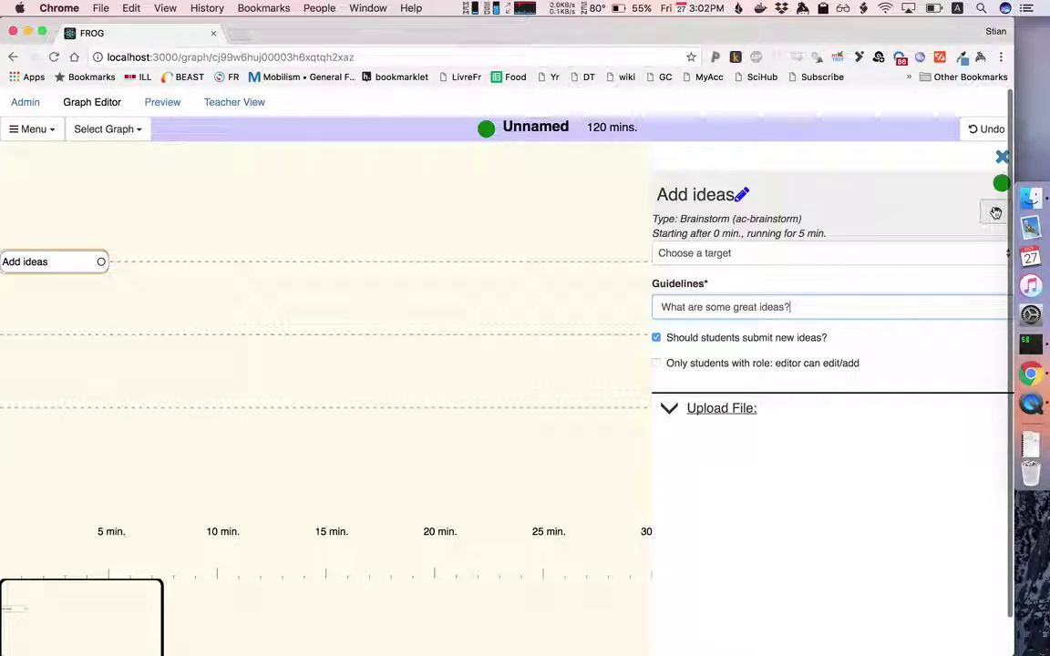
Preview Add ideas, uncheck 'Should students submit new ideas?', and preview it again without the idea form
{"action": "left_click", "coordinate": [997, 212]}
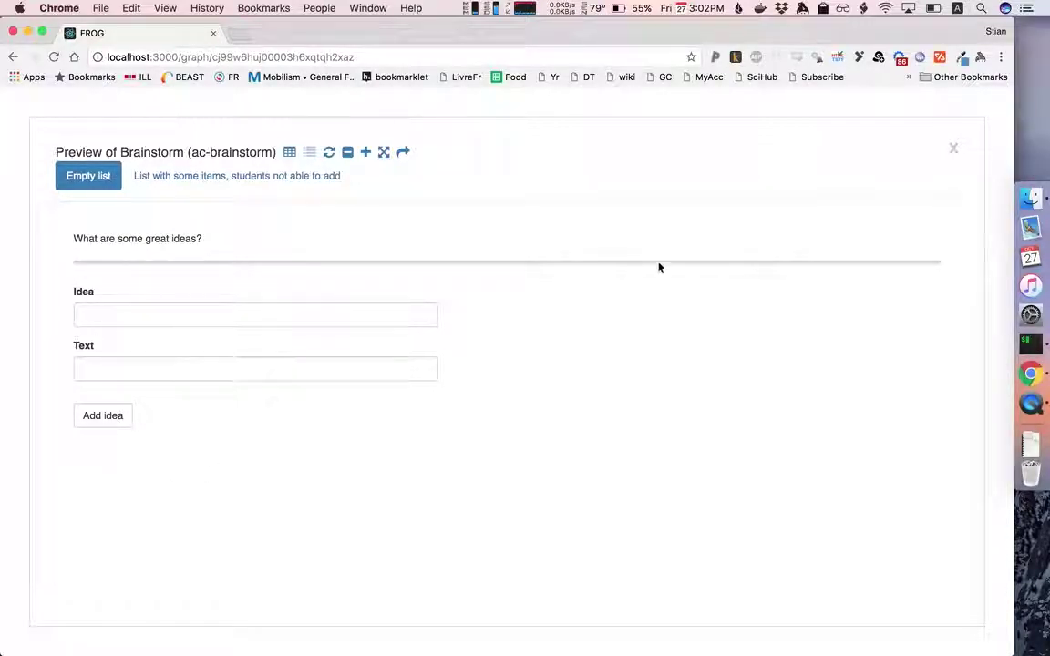
{"action": "left_click", "coordinate": [954, 150]}
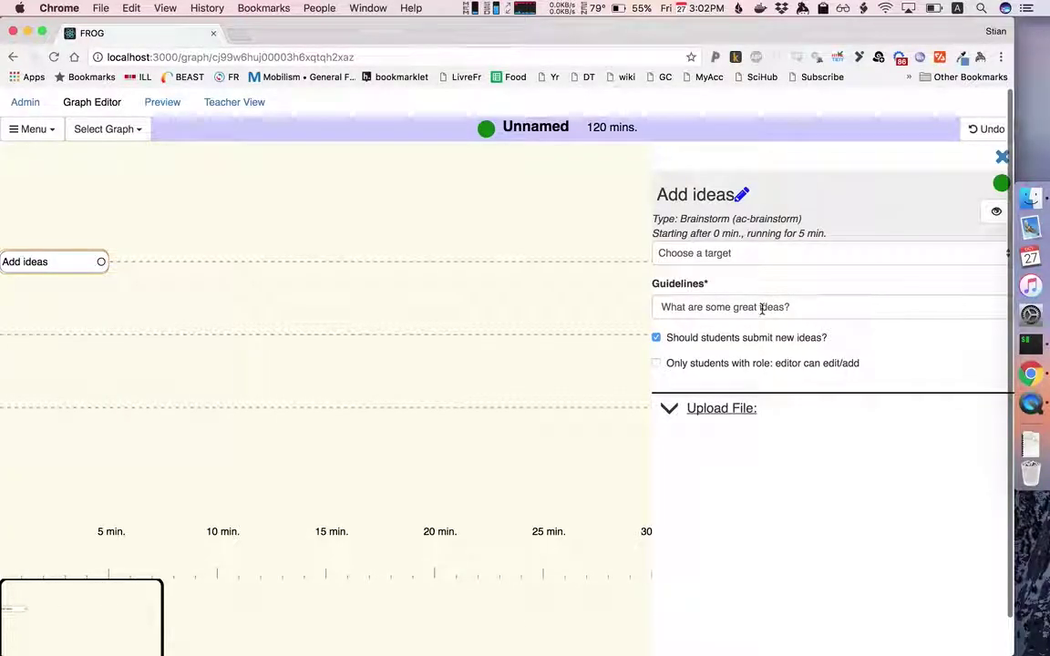
{"action": "left_click", "coordinate": [749, 339]}
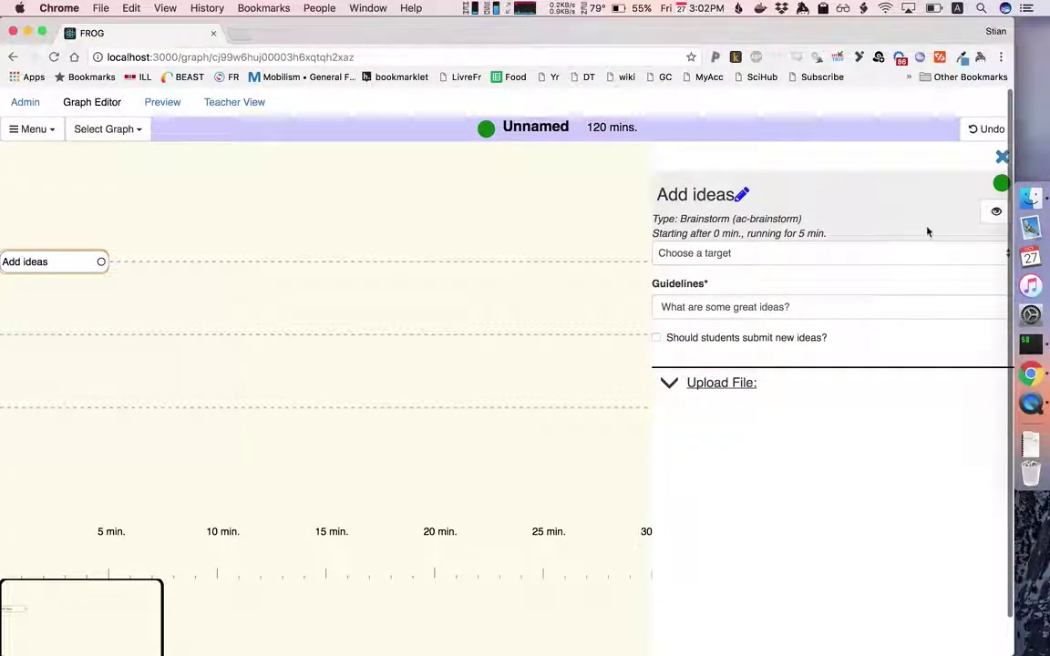
{"action": "left_click", "coordinate": [997, 216]}
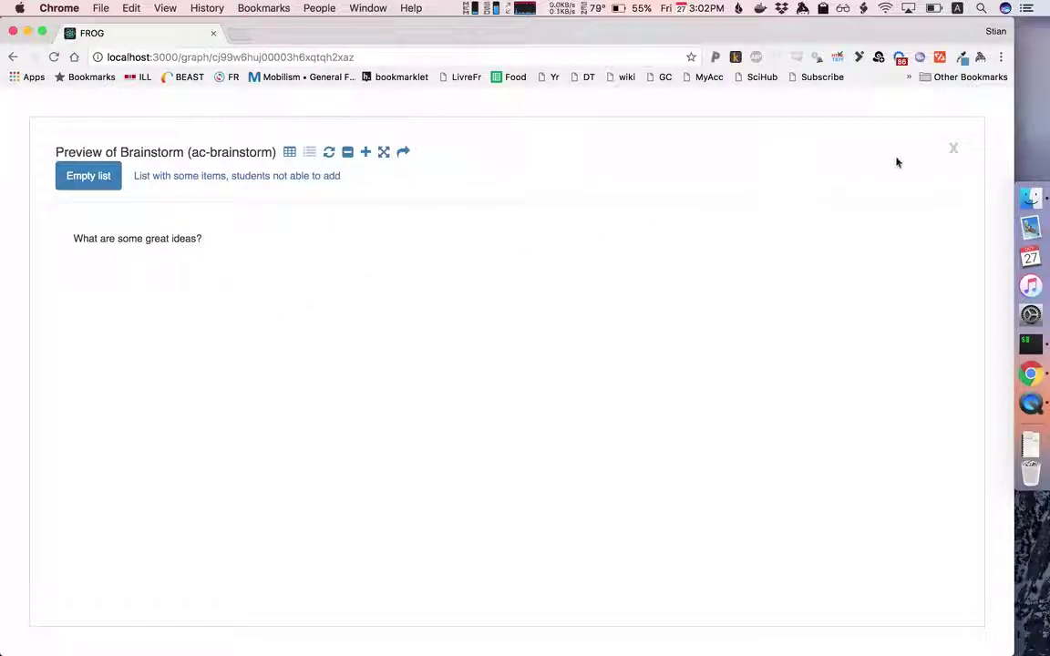
{"action": "left_click", "coordinate": [952, 146]}
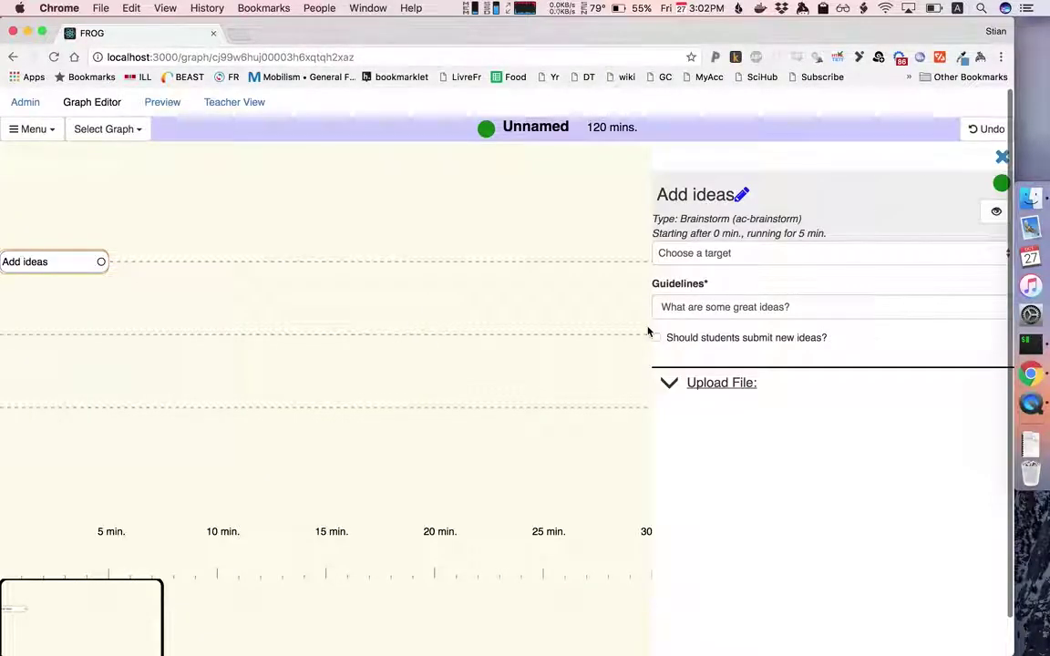